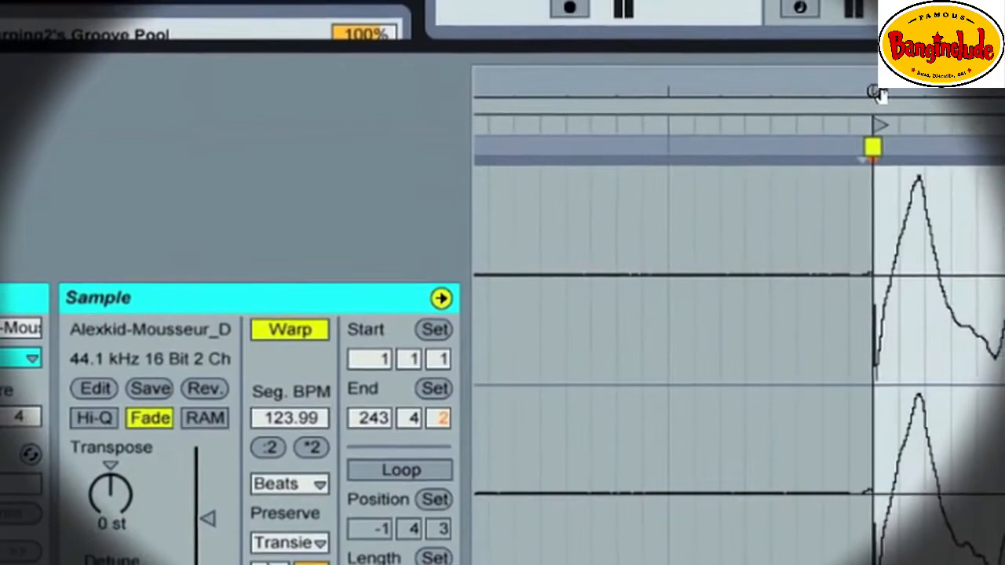
# Examine the warped clip's waveform at the first beat, across the whole track and around bar 225 to check its alignment
pyautogui.moveTo(876, 92); pyautogui.dragTo(877, 88)
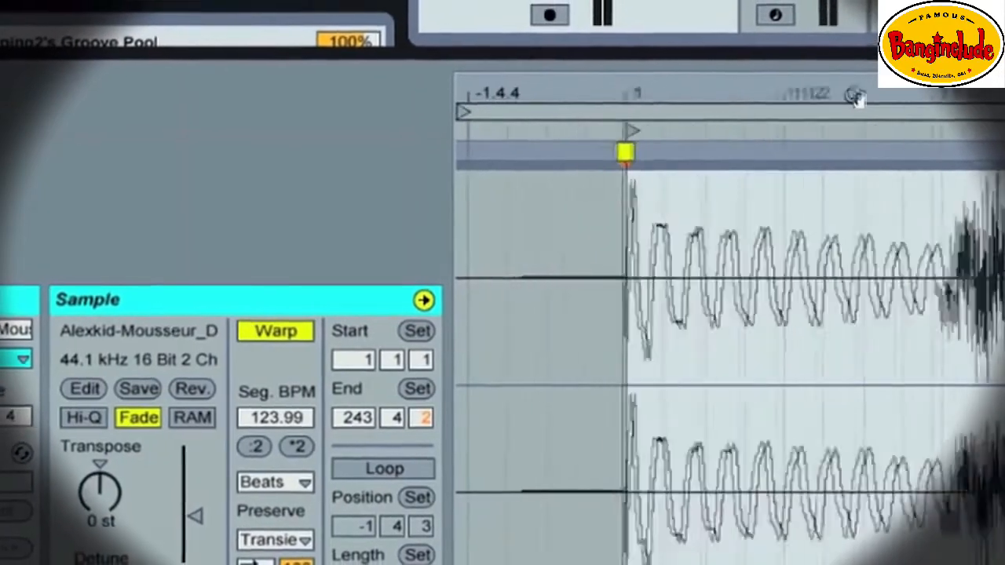
pyautogui.moveTo(637, 91); pyautogui.dragTo(476, 91)
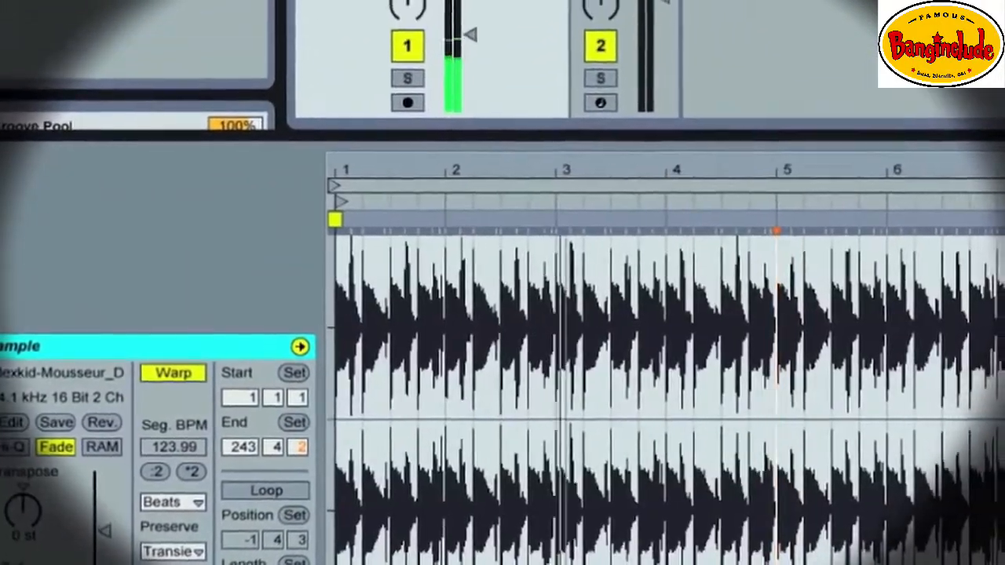
pyautogui.moveTo(873, 170); pyautogui.dragTo(877, 133)
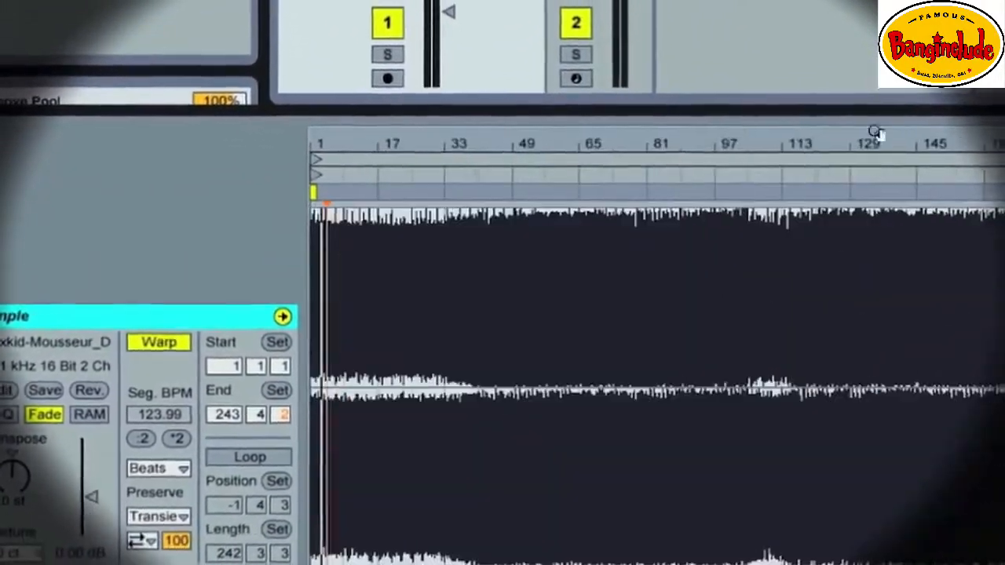
pyautogui.moveTo(991, 152); pyautogui.dragTo(810, 180)
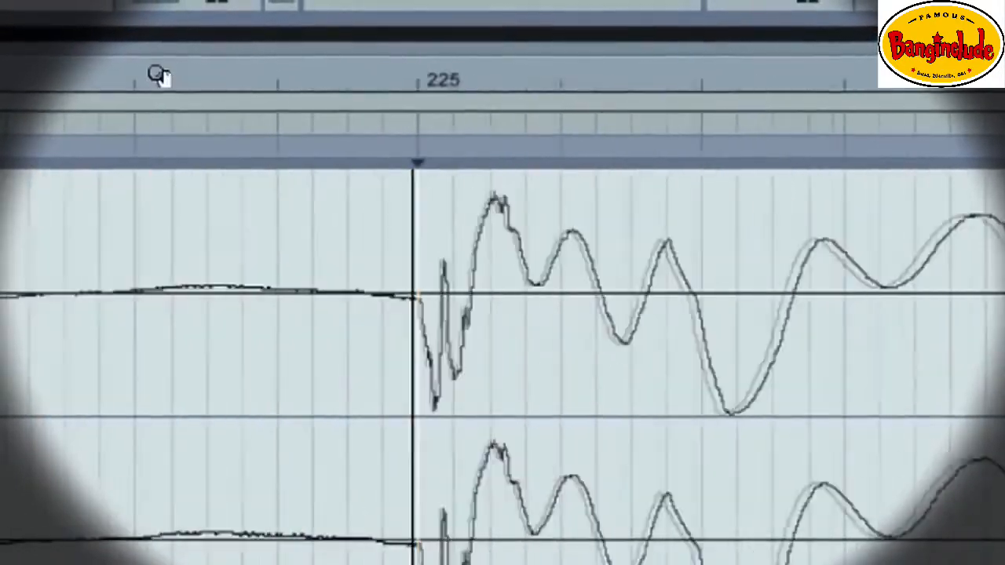
pyautogui.moveTo(157, 74); pyautogui.dragTo(339, 69)
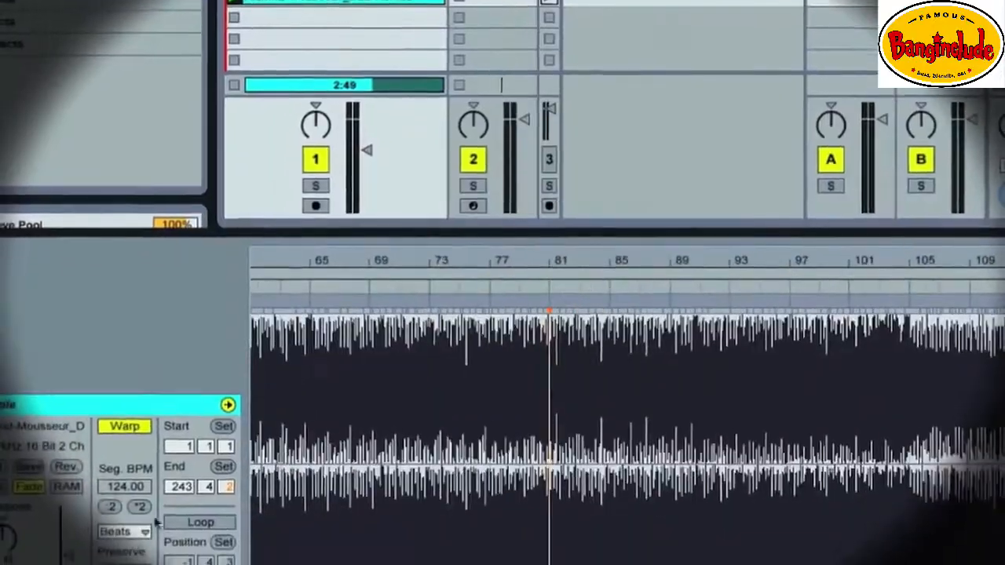
pyautogui.click(409, 441)
pyautogui.click(400, 293)
pyautogui.click(427, 436)
pyautogui.click(426, 429)
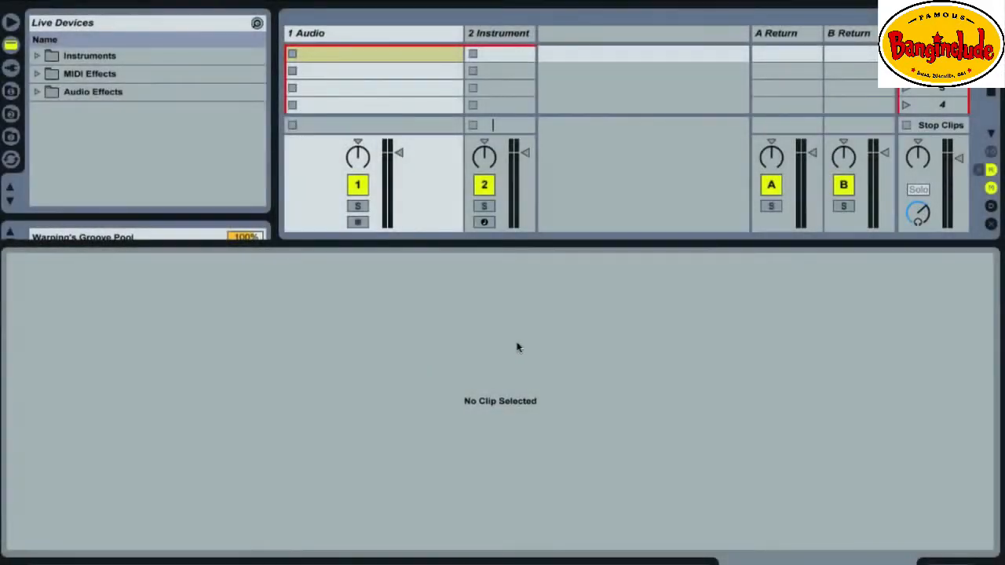
# Set Auto-Warp Long Samples to Off in the Record, Warp and Launch preferences
pyautogui.press('super+comma')
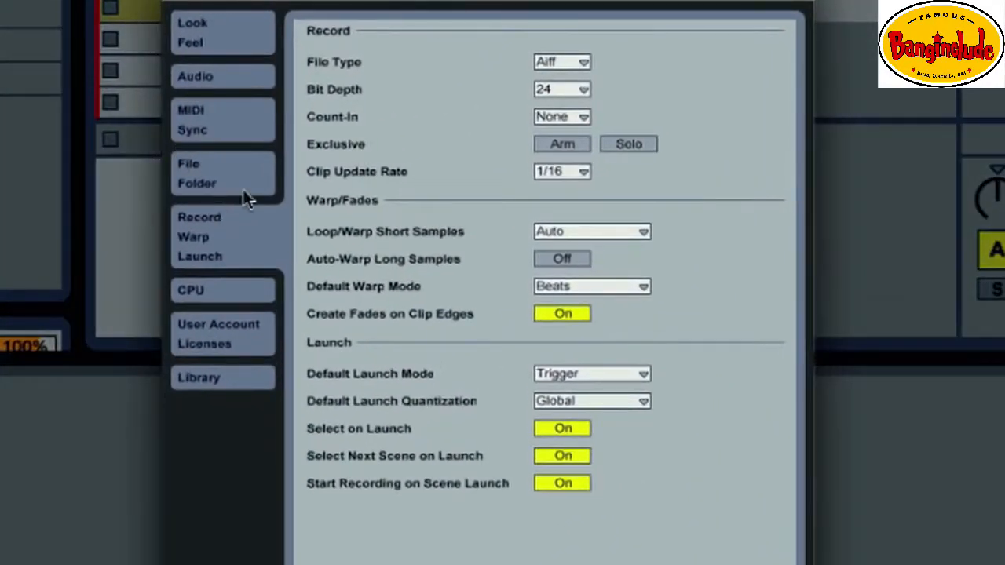
pyautogui.click(239, 187)
pyautogui.click(231, 228)
pyautogui.click(547, 255)
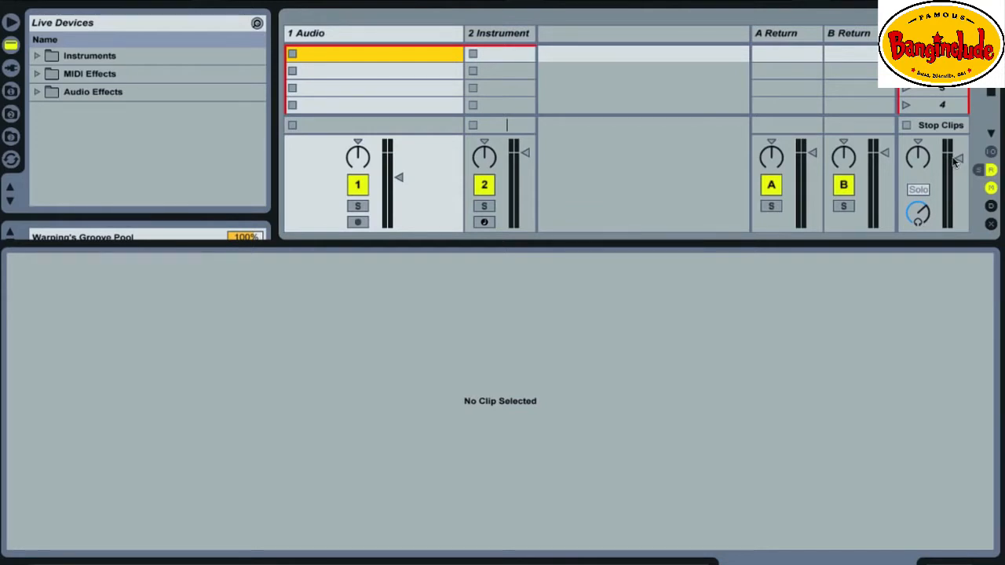
# Load the Alexkid-Mousseur_Dub-Rekids file from the file browser into the first slot of the 1 Audio track and play it
pyautogui.press('super+Tab')
pyautogui.moveTo(714, 65); pyautogui.dragTo(406, 60)
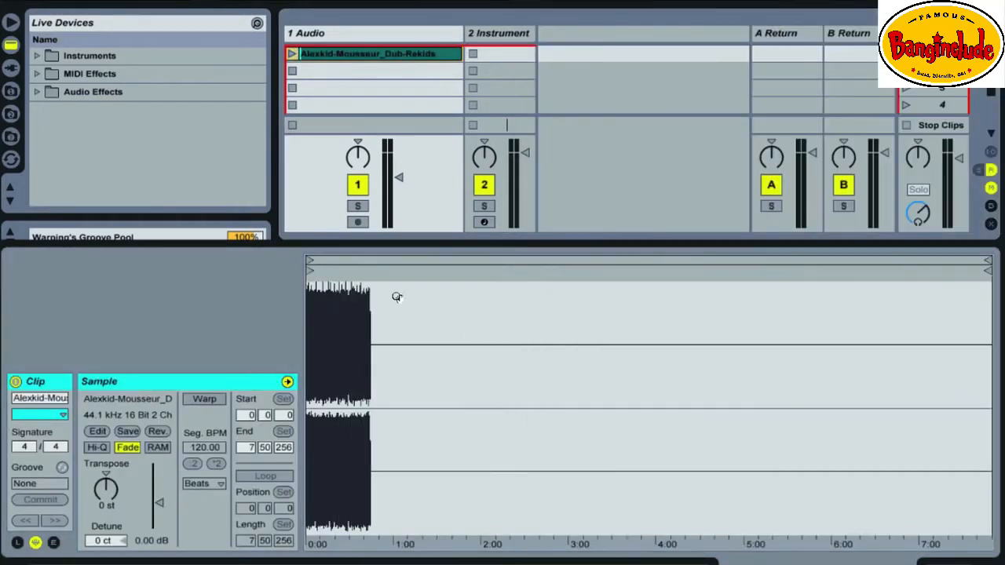
pyautogui.moveTo(328, 305)
pyautogui.mouseDown()
pyautogui.moveTo(338, 311)
pyautogui.moveTo(314, 285)
pyautogui.moveTo(309, 298)
pyautogui.mouseUp()
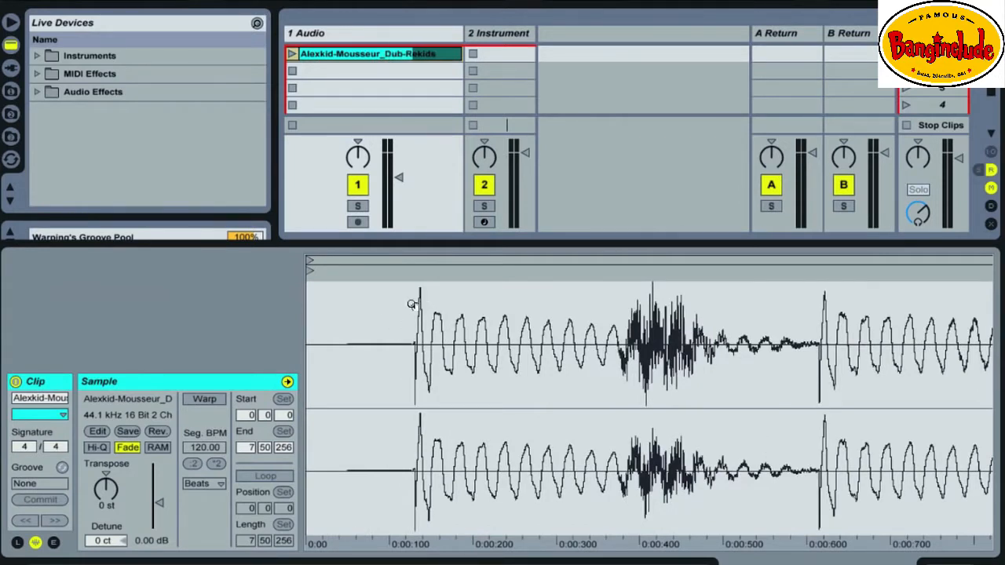
pyautogui.click(290, 55)
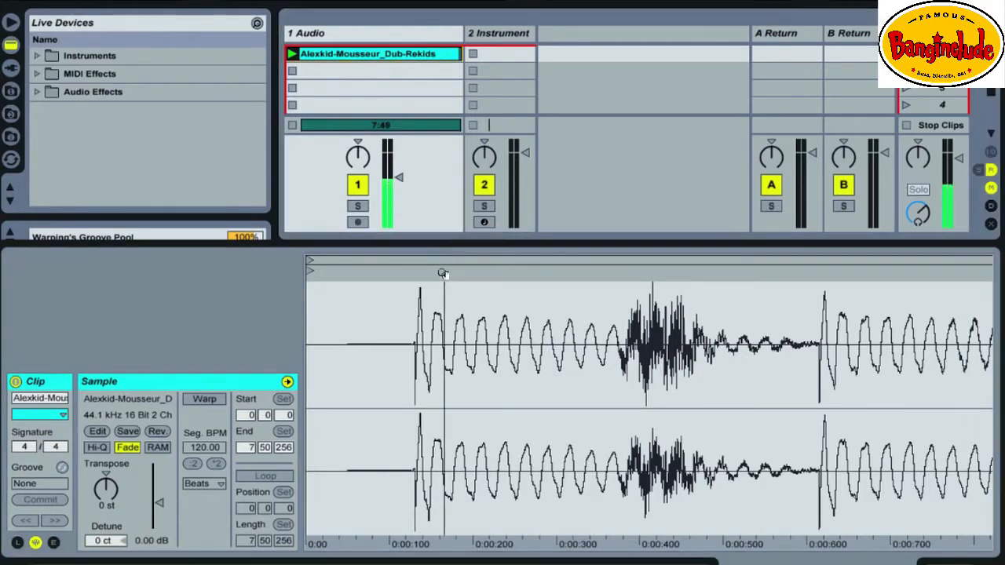
# Try the clip's start marker at later points of the track, including about 2:22, and return it to the beginning
pyautogui.moveTo(442, 274)
pyautogui.mouseDown()
pyautogui.moveTo(444, 290)
pyautogui.moveTo(341, 290)
pyautogui.moveTo(417, 290)
pyautogui.moveTo(409, 302)
pyautogui.moveTo(409, 291)
pyautogui.moveTo(334, 299)
pyautogui.moveTo(318, 289)
pyautogui.moveTo(729, 271)
pyautogui.mouseUp()
pyautogui.moveTo(731, 319); pyautogui.dragTo(420, 323)
pyautogui.moveTo(417, 271); pyautogui.dragTo(517, 271)
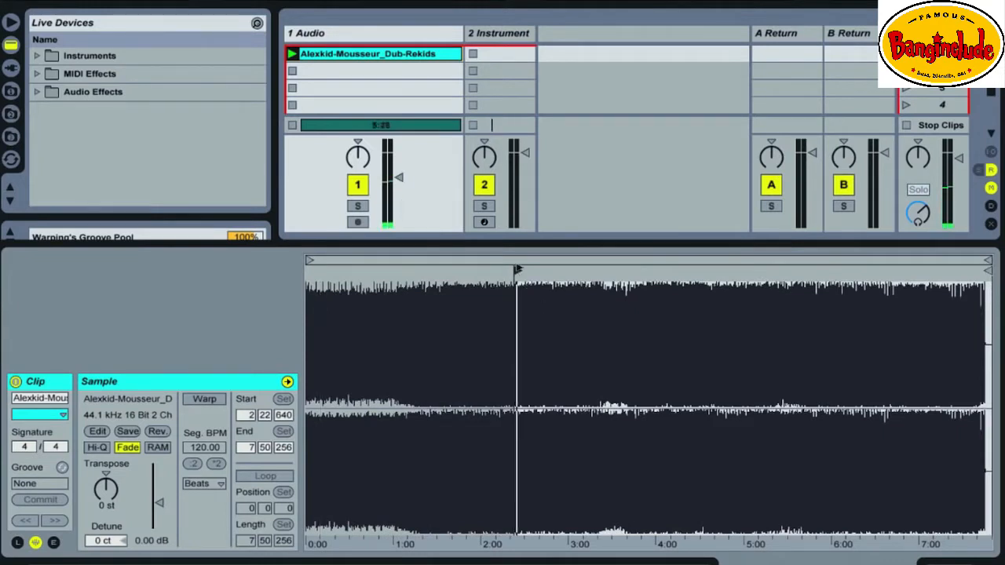
pyautogui.moveTo(516, 272)
pyautogui.mouseDown()
pyautogui.moveTo(680, 272)
pyautogui.moveTo(751, 287)
pyautogui.moveTo(756, 307)
pyautogui.moveTo(743, 294)
pyautogui.moveTo(742, 306)
pyautogui.mouseUp()
pyautogui.moveTo(753, 271)
pyautogui.mouseDown()
pyautogui.moveTo(311, 272)
pyautogui.moveTo(312, 295)
pyautogui.moveTo(352, 305)
pyautogui.moveTo(350, 317)
pyautogui.moveTo(323, 301)
pyautogui.moveTo(387, 318)
pyautogui.mouseUp()
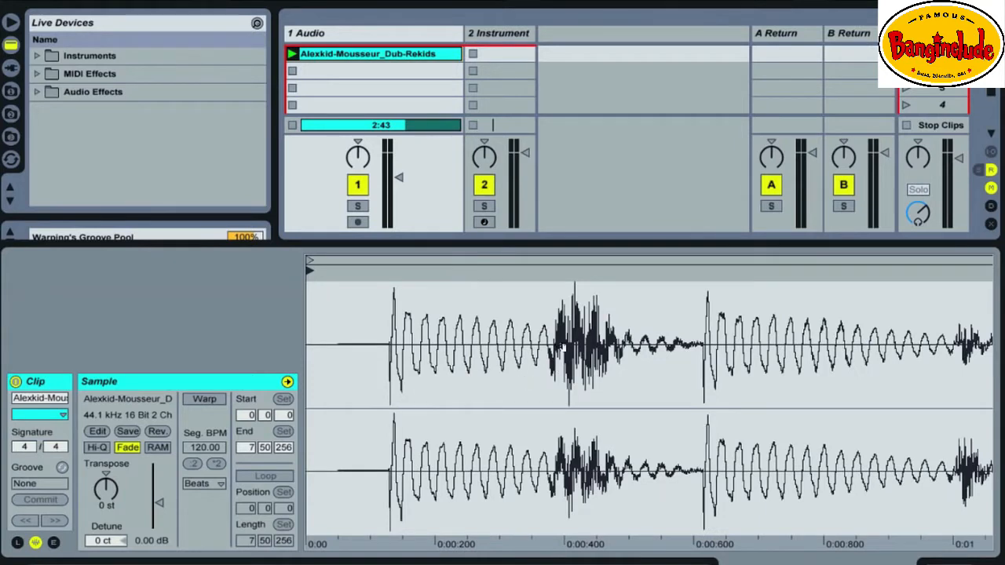
# Move the clip's start marker to just before the first kick, at about 0:00:128
pyautogui.moveTo(564, 348); pyautogui.dragTo(509, 346)
pyautogui.click(332, 331)
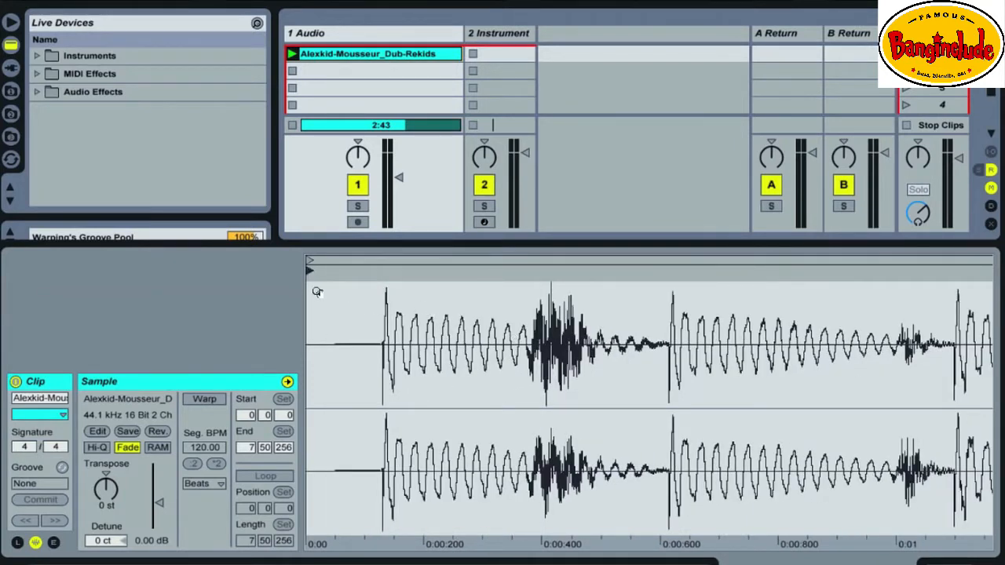
pyautogui.moveTo(317, 292); pyautogui.dragTo(307, 292)
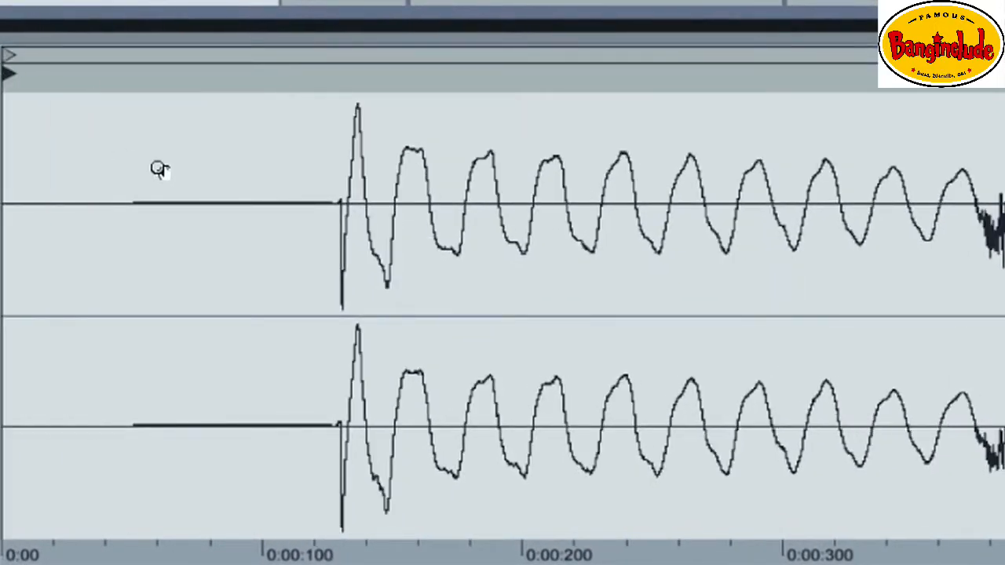
pyautogui.moveTo(58, 78)
pyautogui.mouseDown()
pyautogui.moveTo(353, 96)
pyautogui.moveTo(343, 97)
pyautogui.mouseUp()
pyautogui.scroll(3, 317, 109)
pyautogui.scroll(-4, 318, 106)
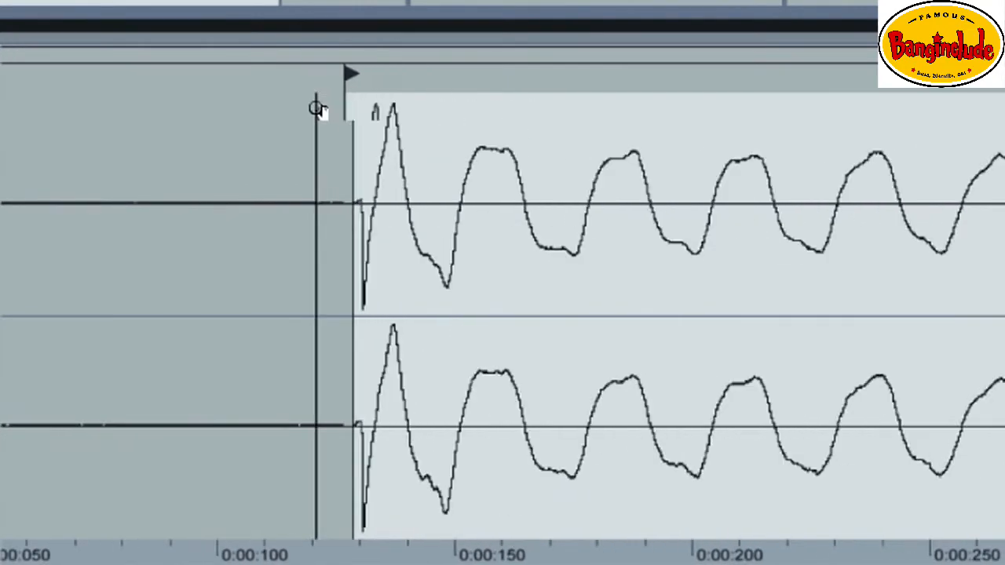
pyautogui.scroll(1, 343, 107)
pyautogui.scroll(2, 343, 107)
pyautogui.scroll(-2, 343, 107)
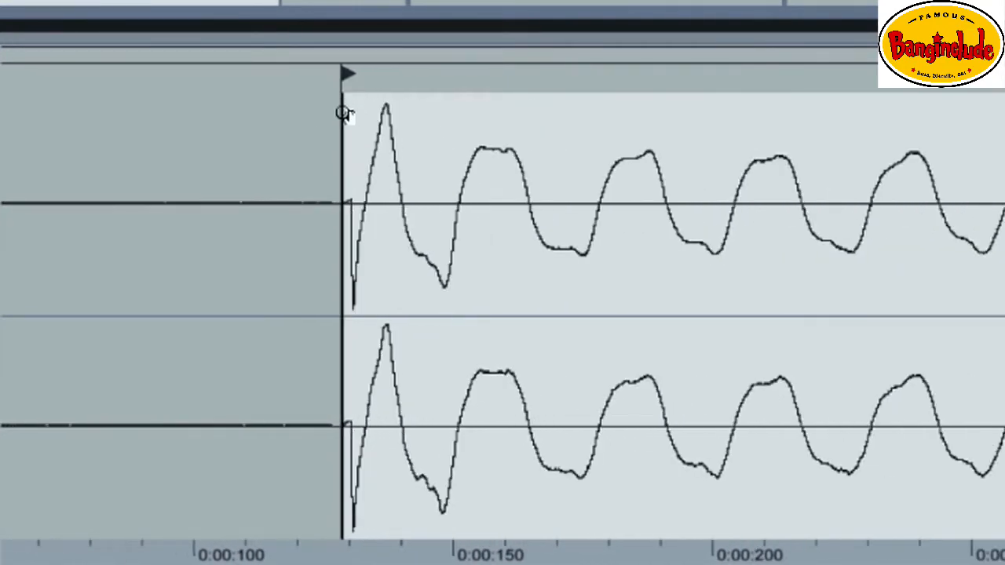
pyautogui.scroll(2, 344, 113)
pyautogui.moveTo(342, 113)
pyautogui.mouseDown()
pyautogui.moveTo(341, 126)
pyautogui.moveTo(345, 112)
pyautogui.moveTo(424, 114)
pyautogui.moveTo(343, 120)
pyautogui.moveTo(357, 175)
pyautogui.moveTo(420, 126)
pyautogui.mouseUp()
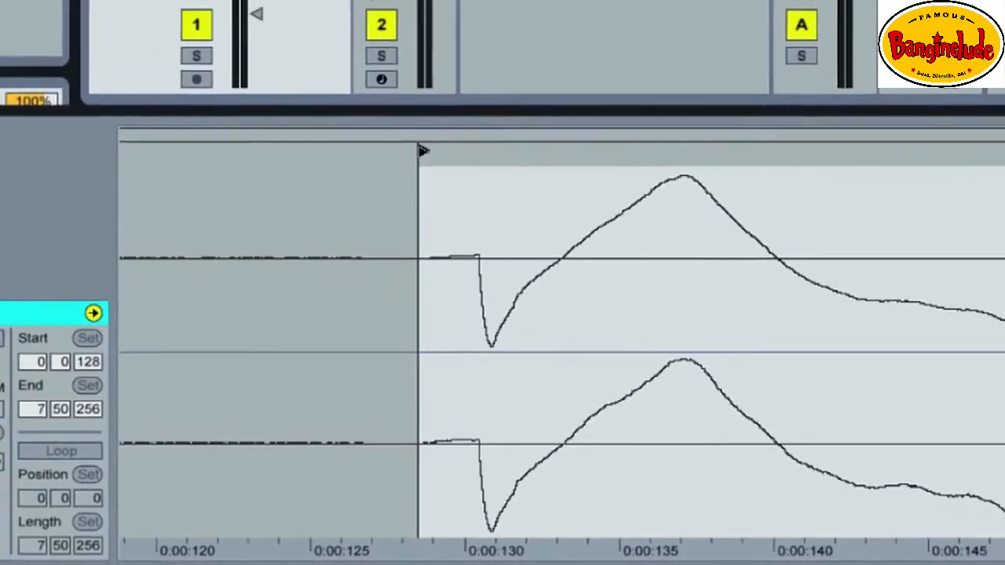
pyautogui.moveTo(337, 86); pyautogui.dragTo(336, 39)
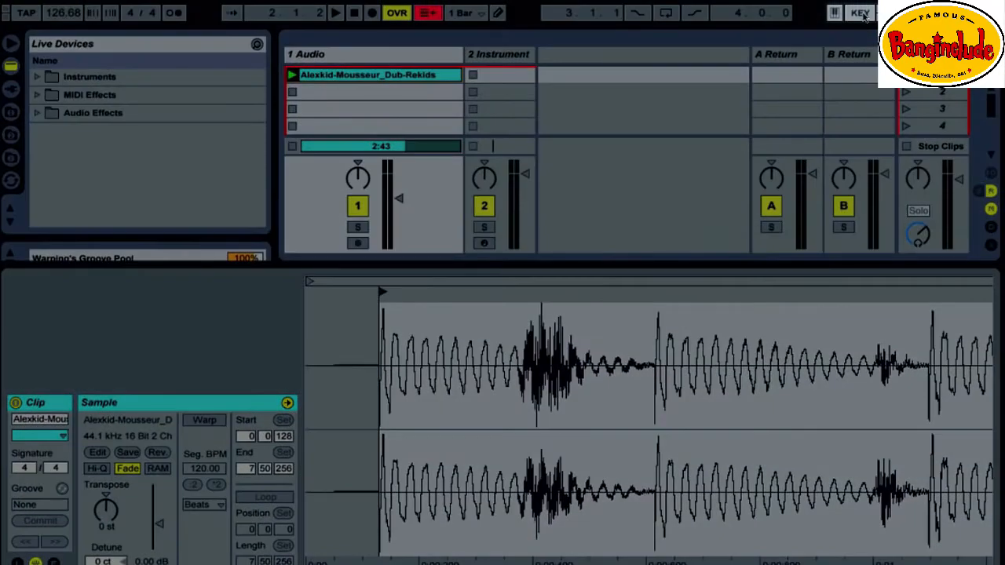
# Map the T key to Tap Tempo and the M key to Metronome On/Off
pyautogui.click(861, 14)
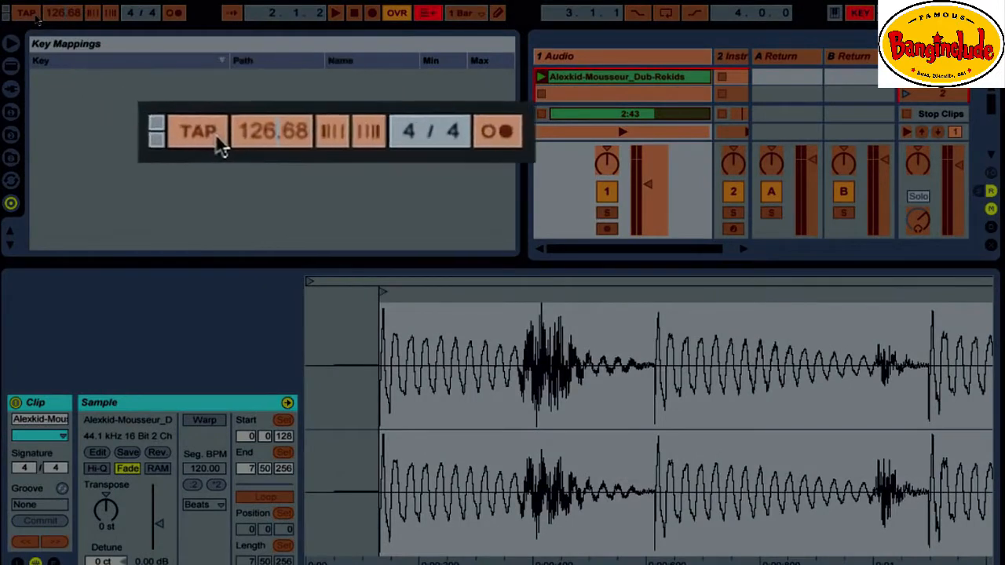
pyautogui.click(28, 14)
pyautogui.press('t')
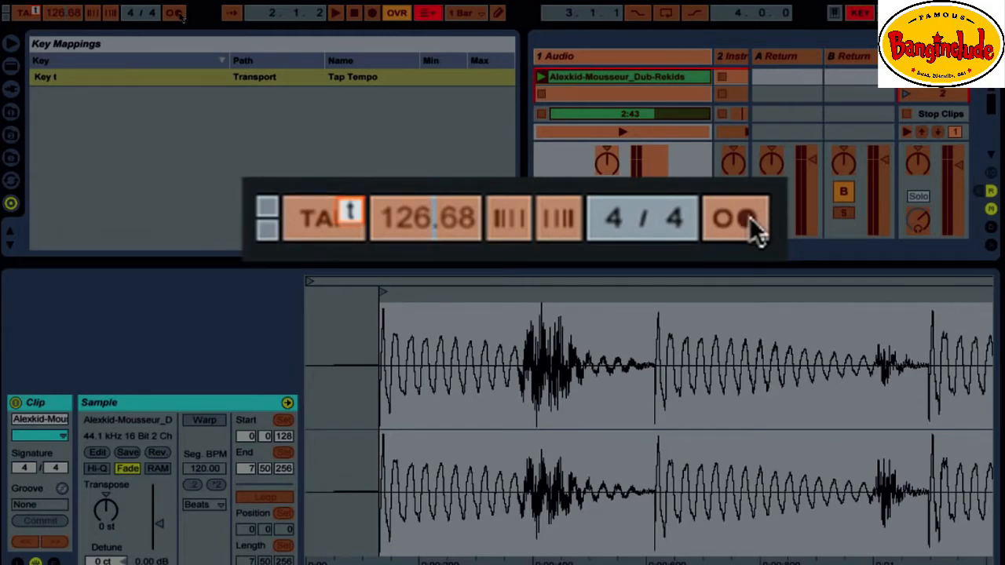
pyautogui.press('m')
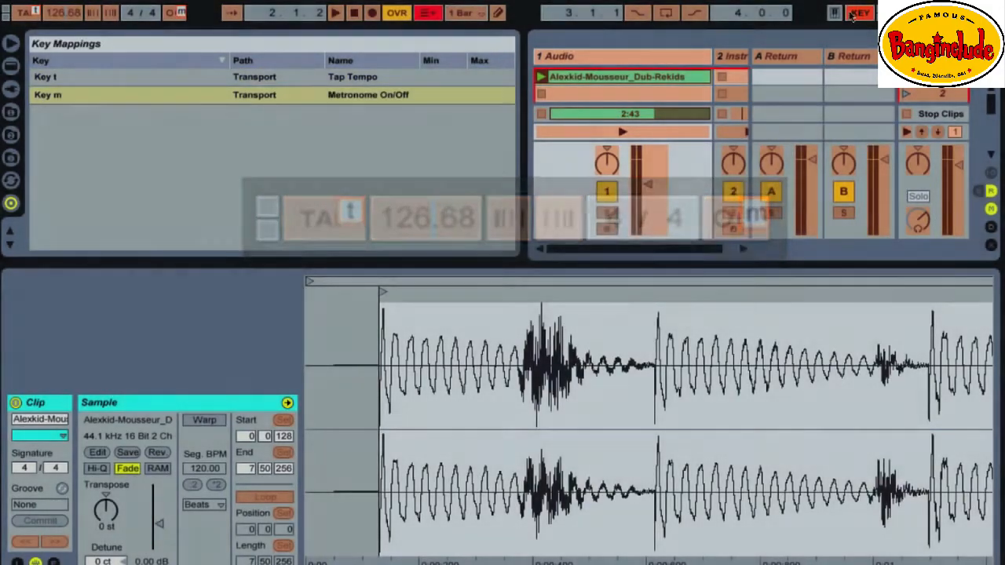
pyautogui.click(858, 13)
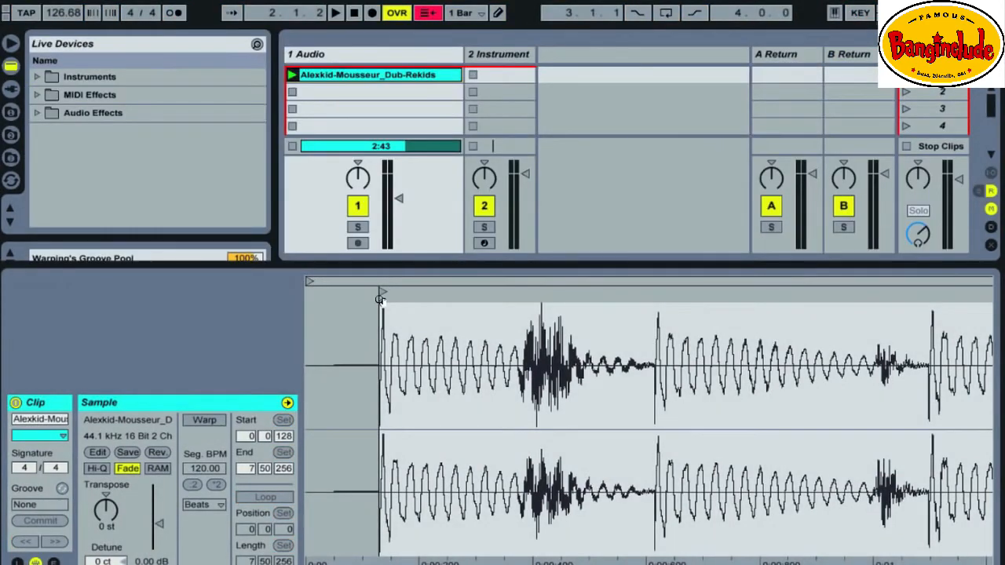
# Play the clip from the start marker and tap along with the beat to set the project tempo to about 127 BPM
pyautogui.moveTo(380, 299); pyautogui.dragTo(377, 308)
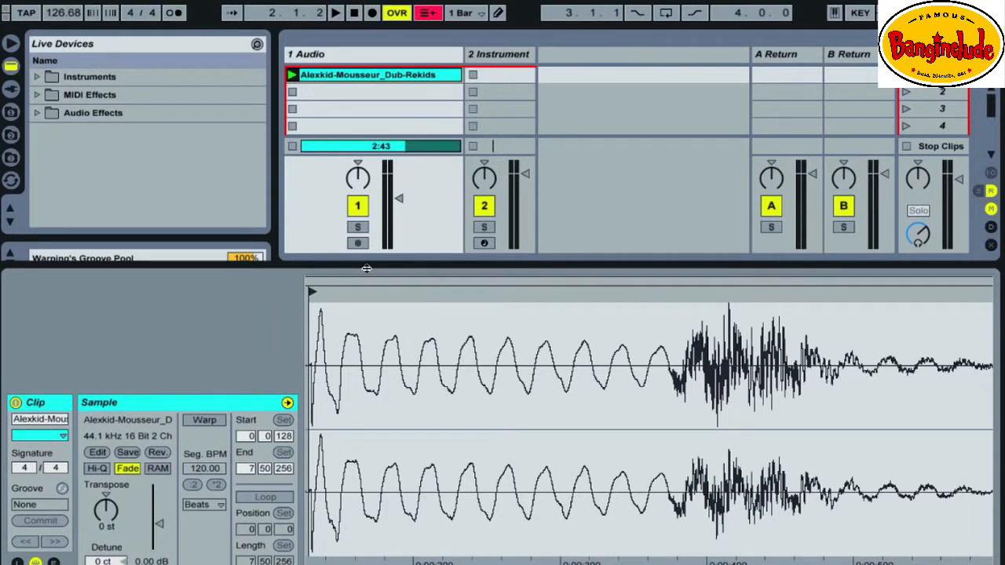
pyautogui.press('space')
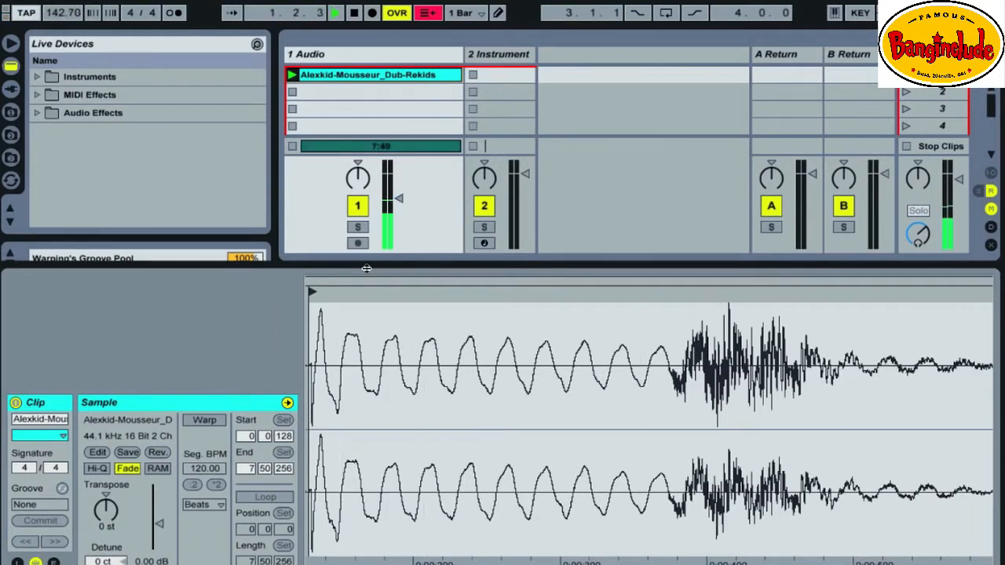
pyautogui.press('t')
pyautogui.press('t')
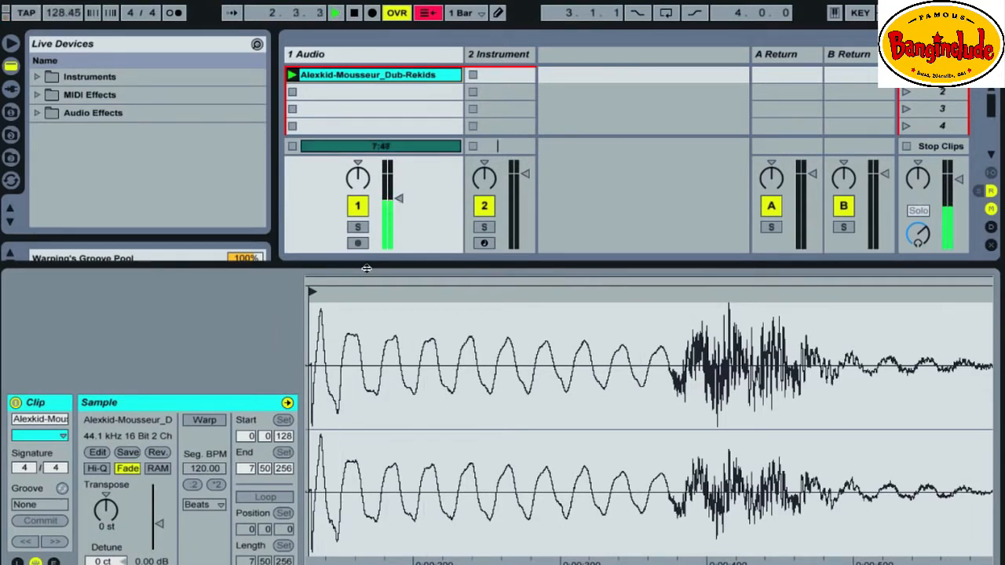
pyautogui.press('t')
pyautogui.press('t')
pyautogui.press('t')
pyautogui.click(348, 323)
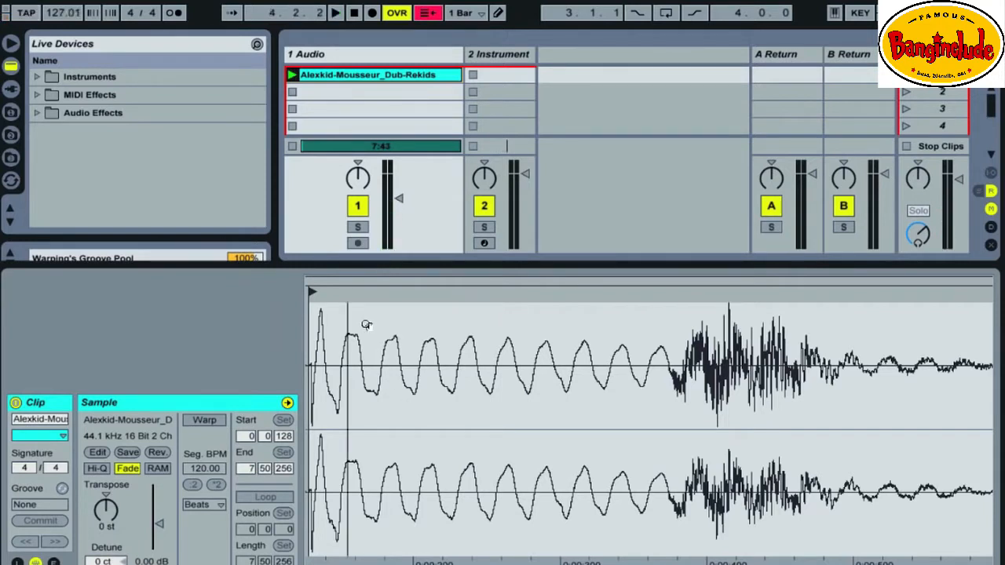
# Refine the start marker's position so it sits right at the first kick's transient, at about 0:00:130.4
pyautogui.hscroll(-5, 377, 321)
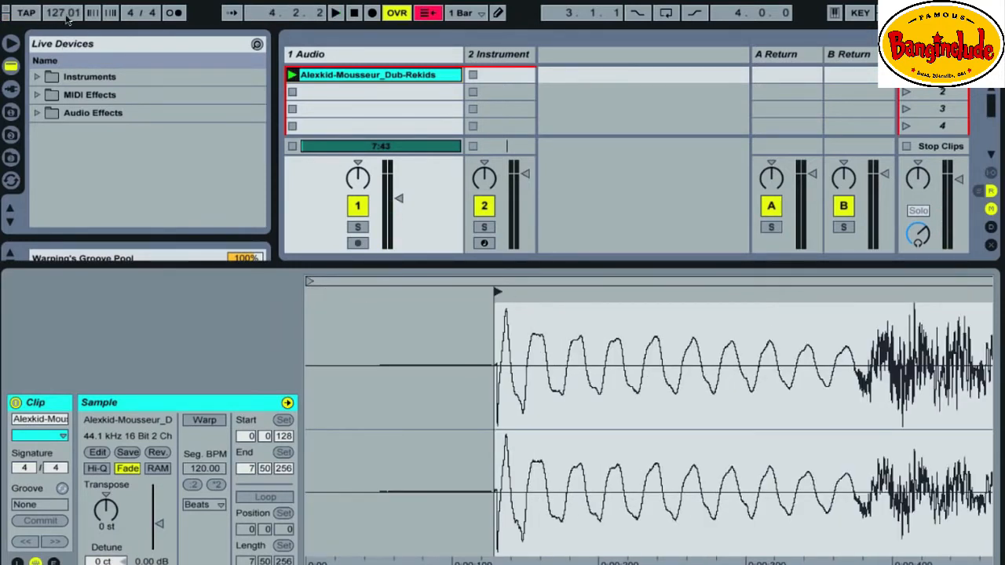
pyautogui.moveTo(452, 310)
pyautogui.mouseDown()
pyautogui.moveTo(518, 317)
pyautogui.moveTo(482, 314)
pyautogui.moveTo(506, 317)
pyautogui.moveTo(540, 281)
pyautogui.moveTo(525, 307)
pyautogui.mouseUp()
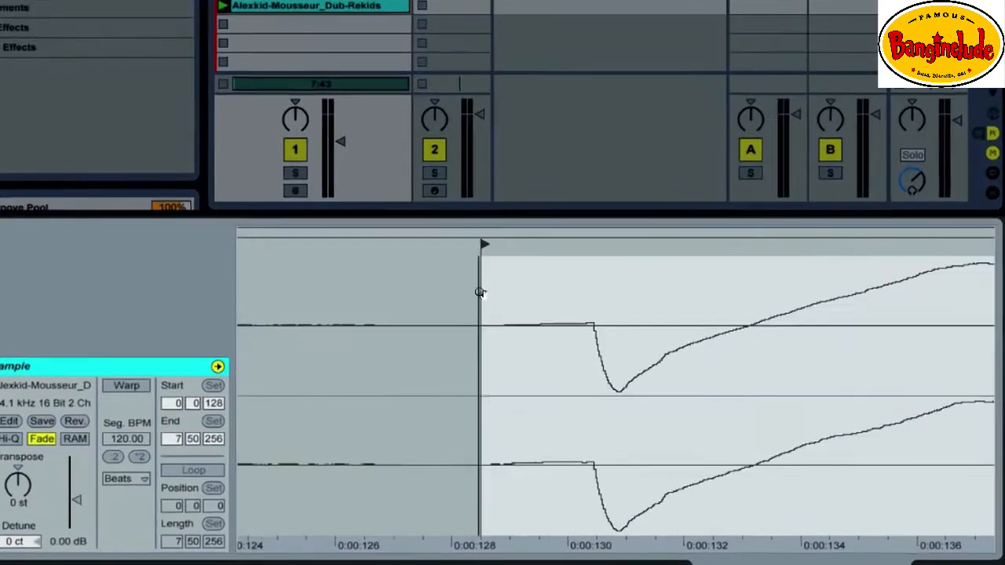
pyautogui.click(492, 257)
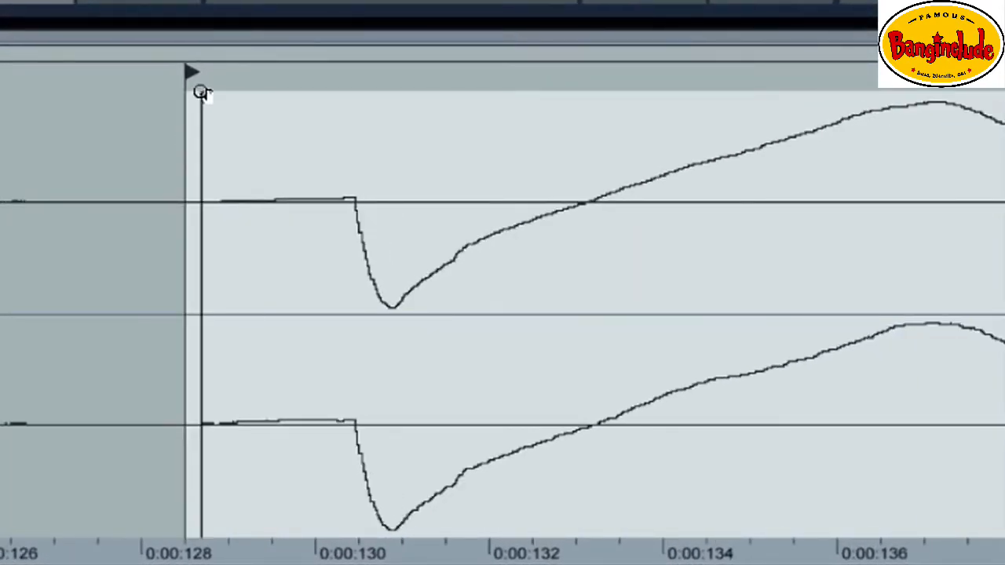
pyautogui.moveTo(201, 93); pyautogui.dragTo(206, 131)
pyautogui.moveTo(276, 76); pyautogui.dragTo(336, 77)
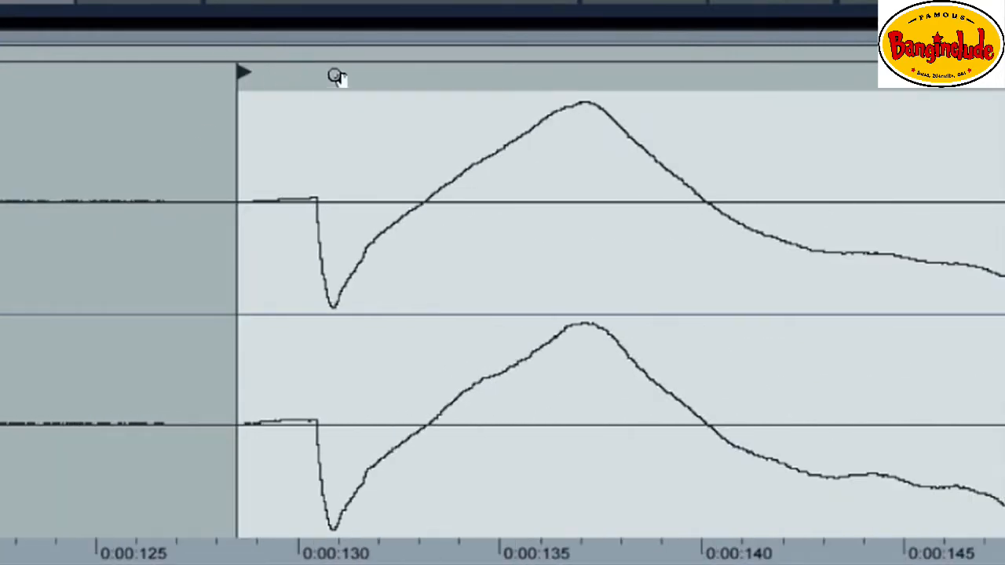
pyautogui.moveTo(244, 73); pyautogui.dragTo(319, 73)
pyautogui.moveTo(306, 114); pyautogui.dragTo(308, 136)
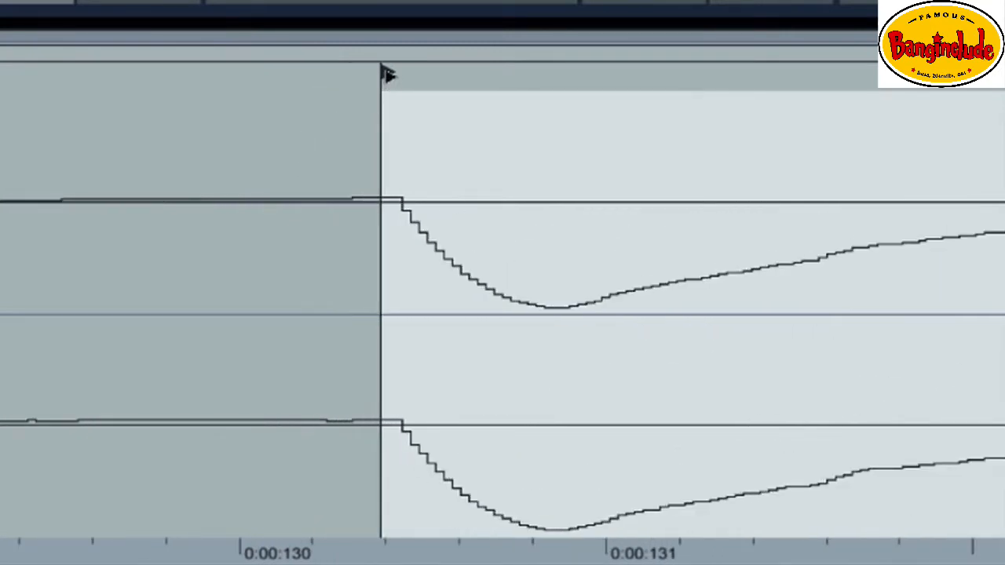
# Set 1.1.1 at the start marker on the first kick
pyautogui.moveTo(385, 73); pyautogui.dragTo(406, 124)
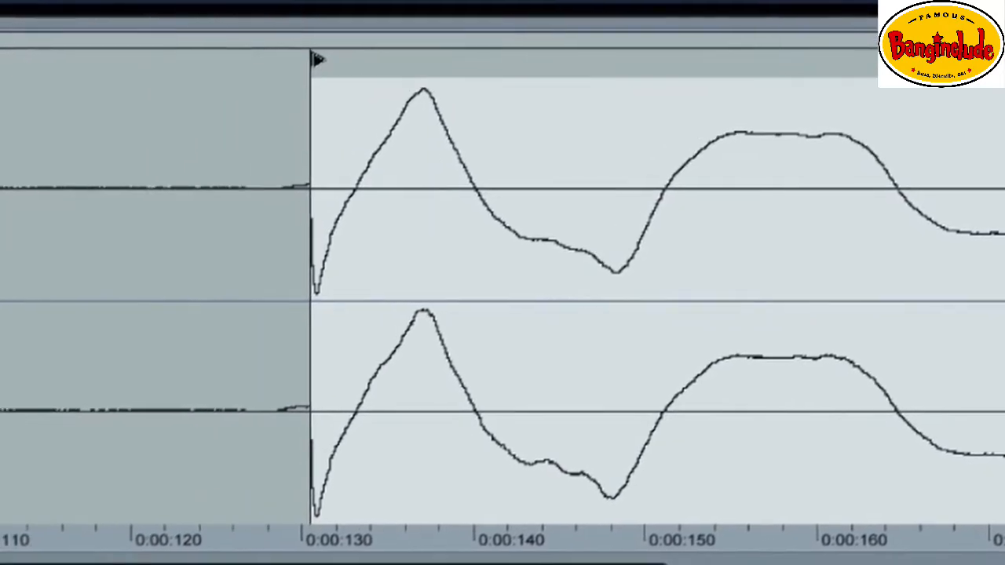
pyautogui.rightClick(168, 72)
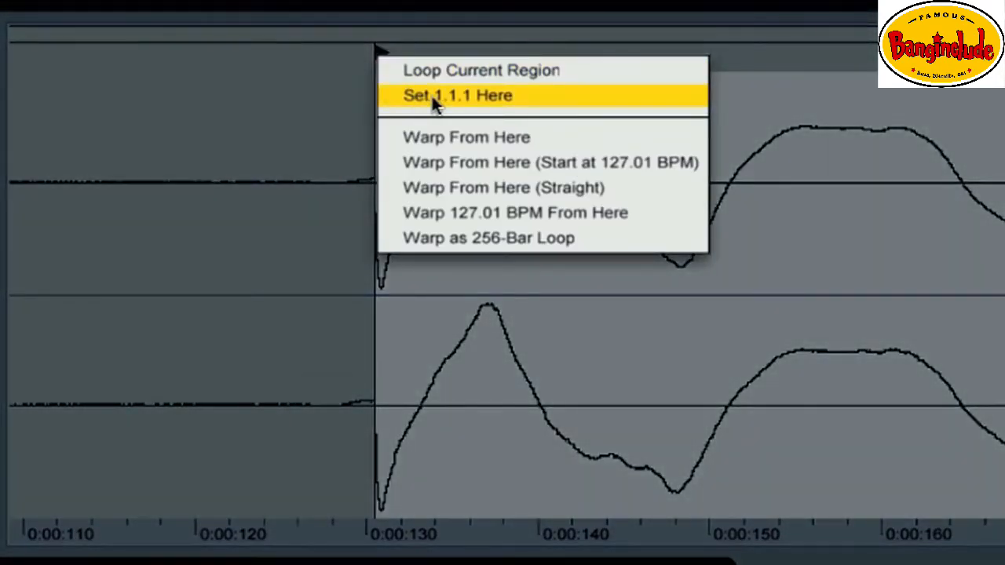
pyautogui.click(433, 101)
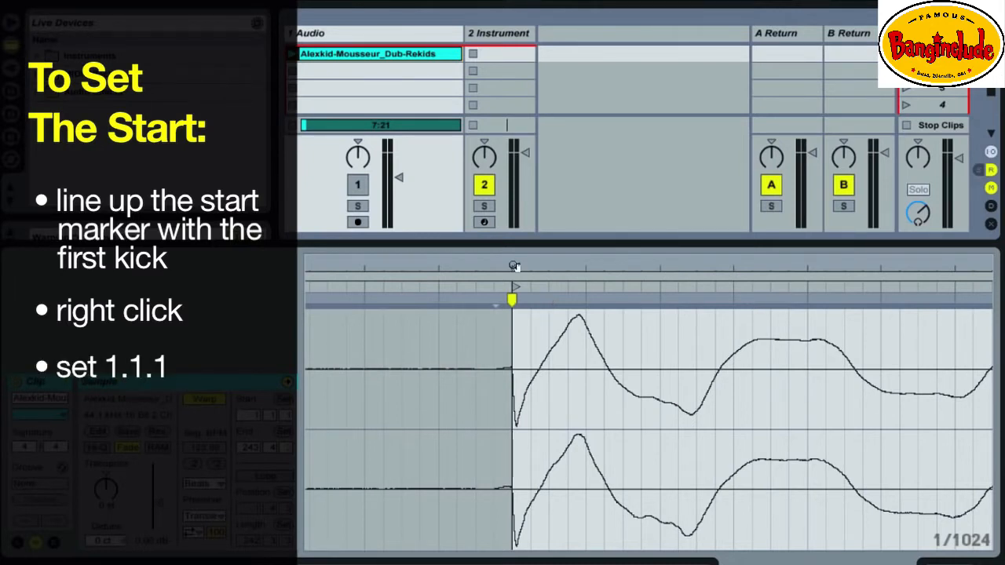
# Apply Warp From Here (Straight) at the start marker on the first kick
pyautogui.moveTo(515, 265); pyautogui.dragTo(511, 274)
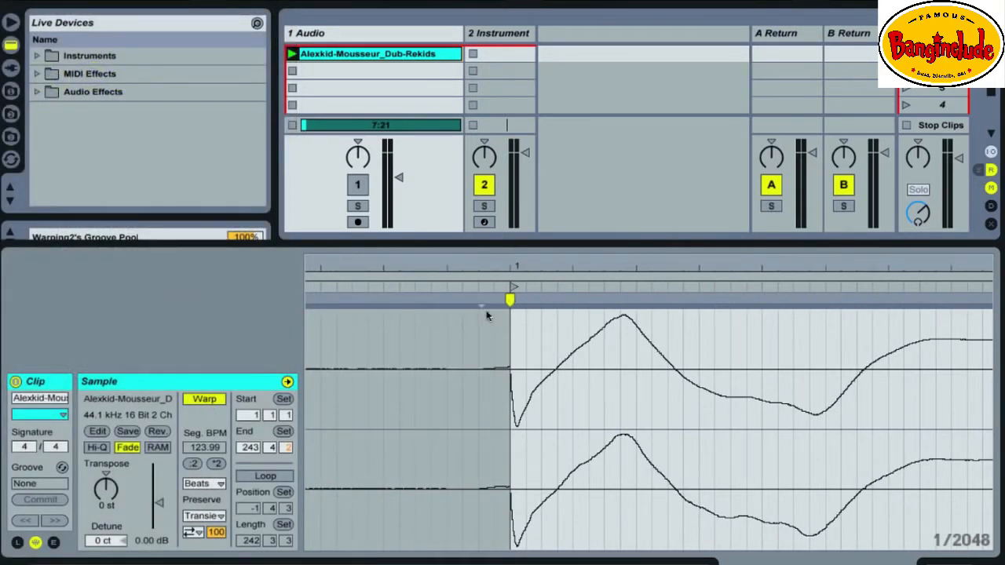
pyautogui.moveTo(525, 269); pyautogui.dragTo(603, 264)
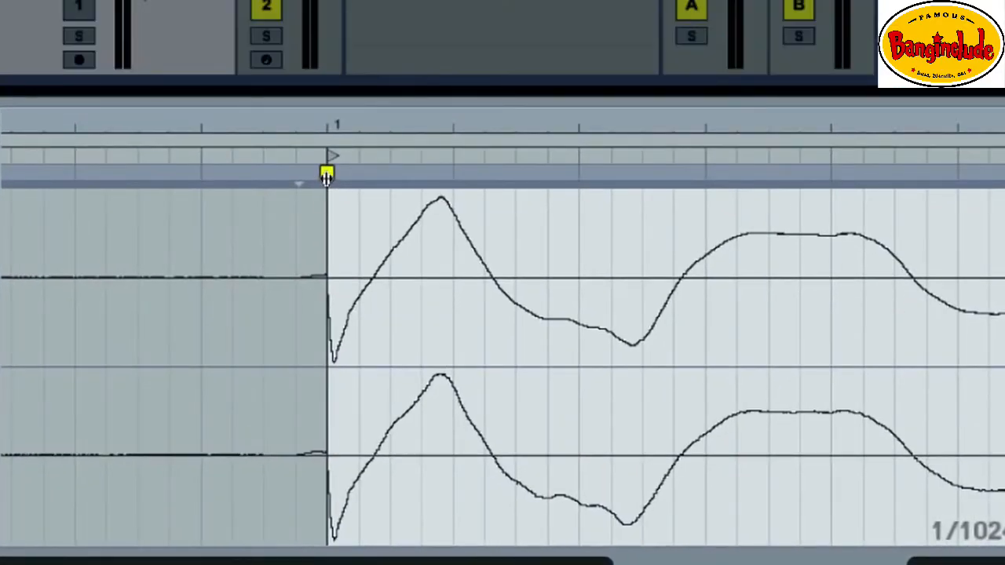
pyautogui.rightClick(327, 176)
pyautogui.press('Escape')
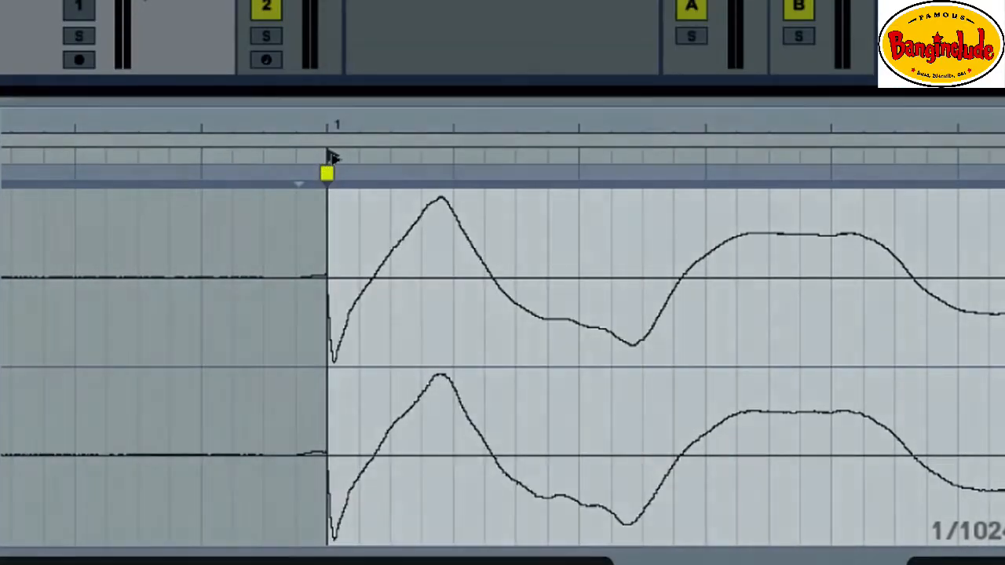
pyautogui.rightClick(330, 157)
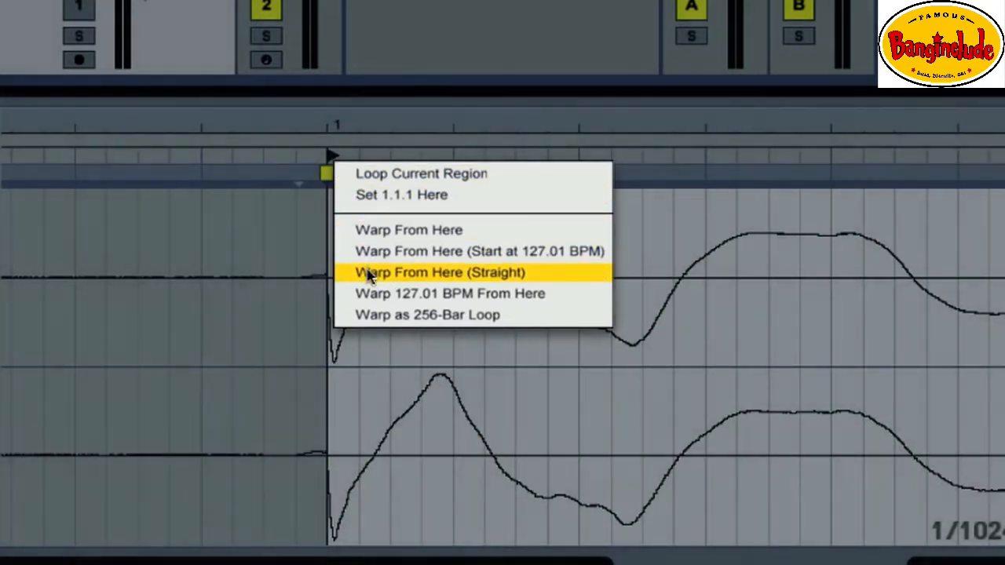
pyautogui.click(369, 273)
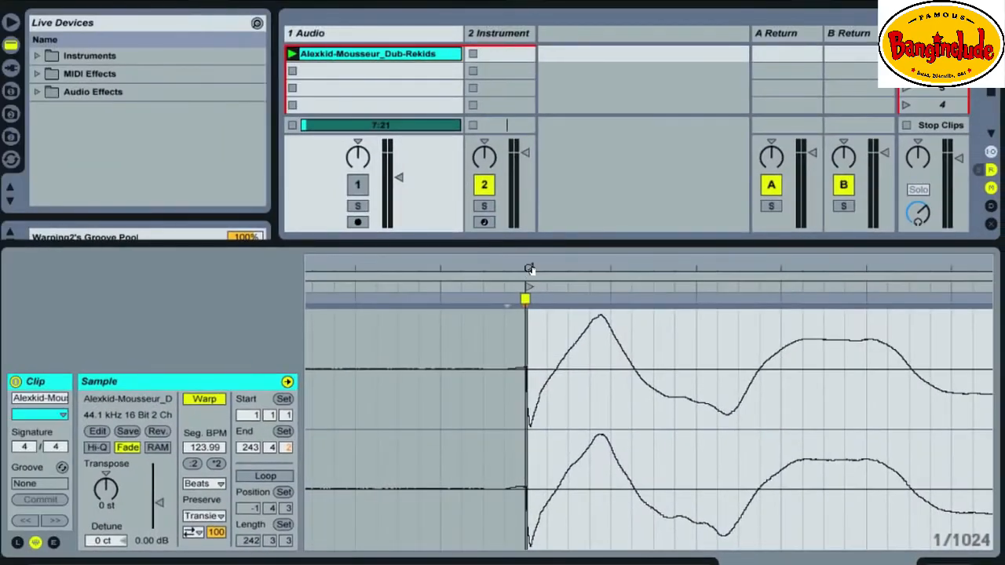
# Check how the kicks line up with the grid around bars 4 and 5, and play the clip
pyautogui.moveTo(531, 269); pyautogui.dragTo(529, 269)
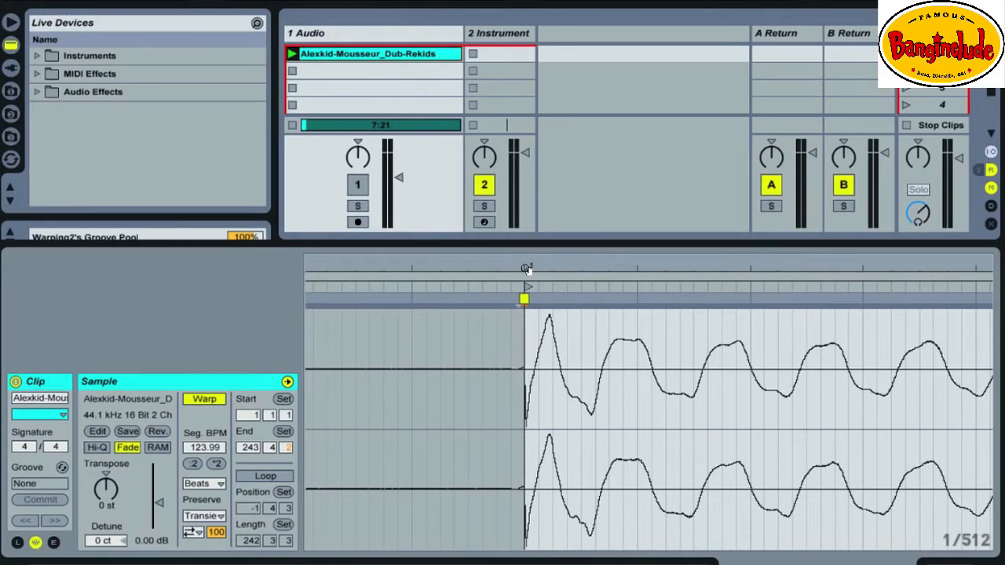
pyautogui.moveTo(527, 269); pyautogui.dragTo(527, 269)
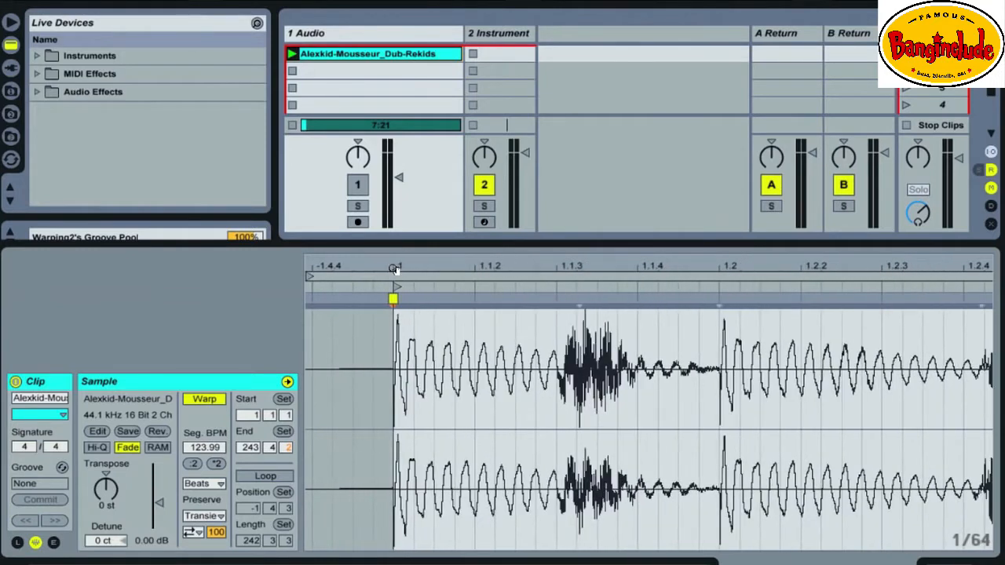
pyautogui.moveTo(394, 265); pyautogui.dragTo(308, 266)
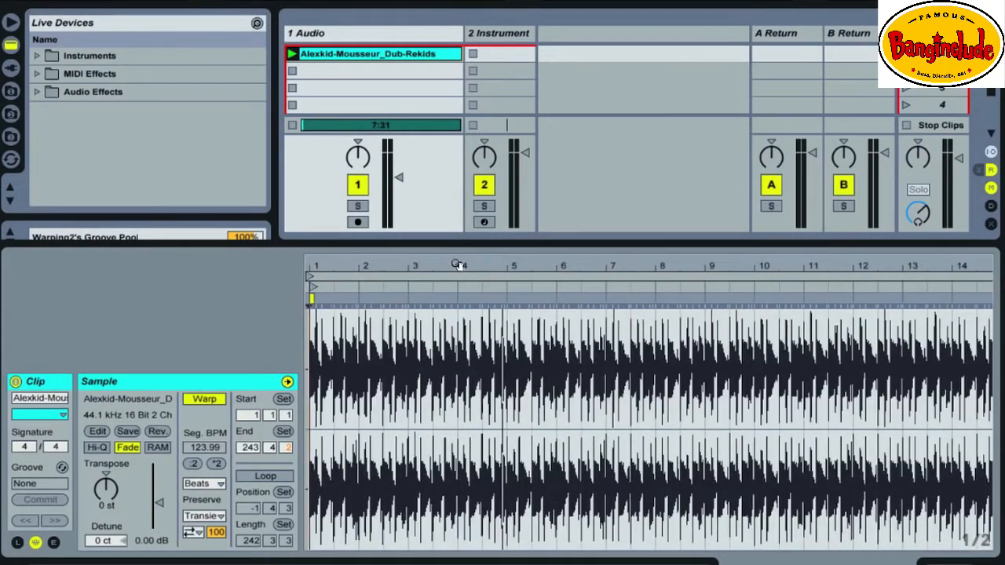
pyautogui.moveTo(457, 262); pyautogui.dragTo(524, 328)
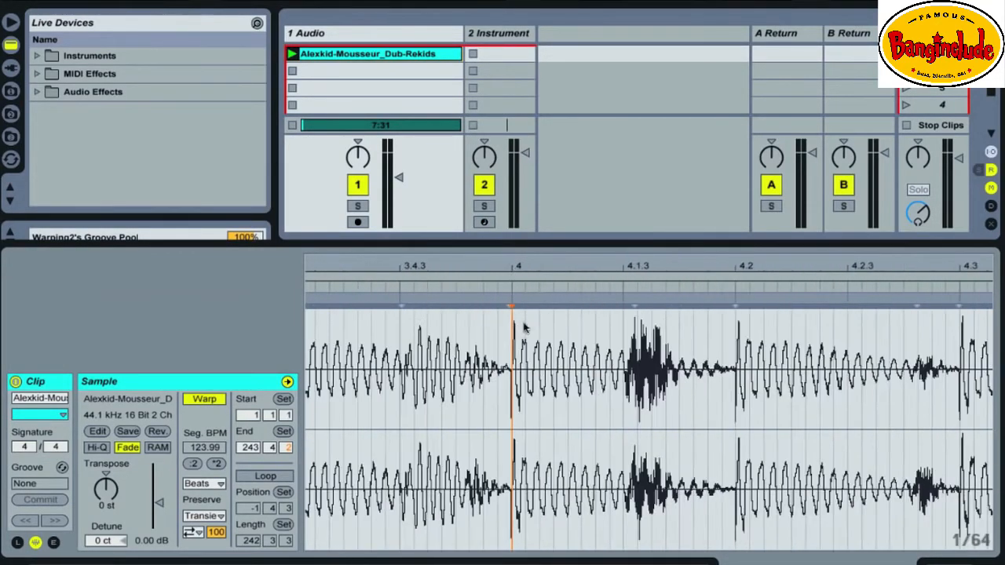
pyautogui.moveTo(517, 270); pyautogui.dragTo(517, 267)
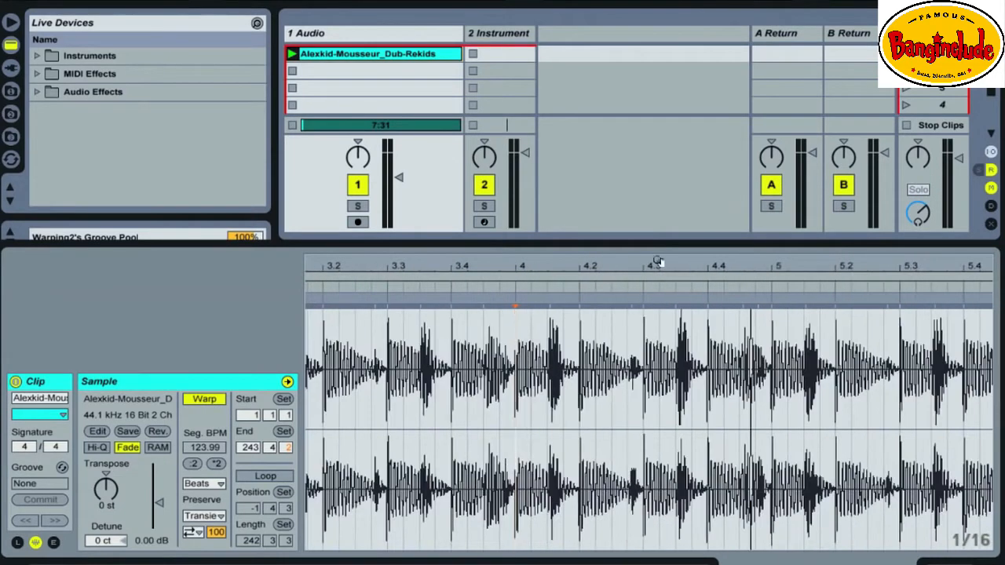
pyautogui.moveTo(785, 264); pyautogui.dragTo(717, 264)
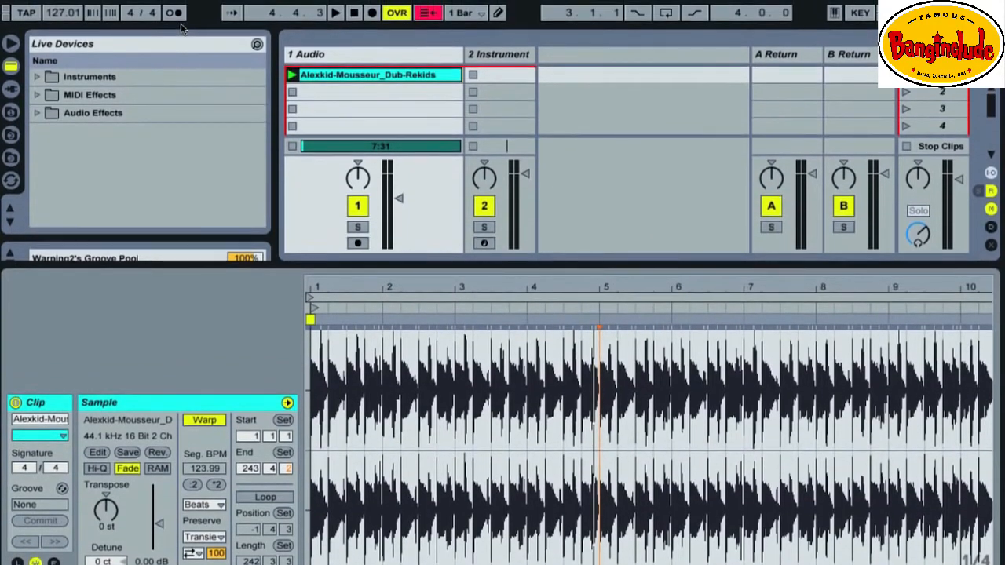
pyautogui.press('space')
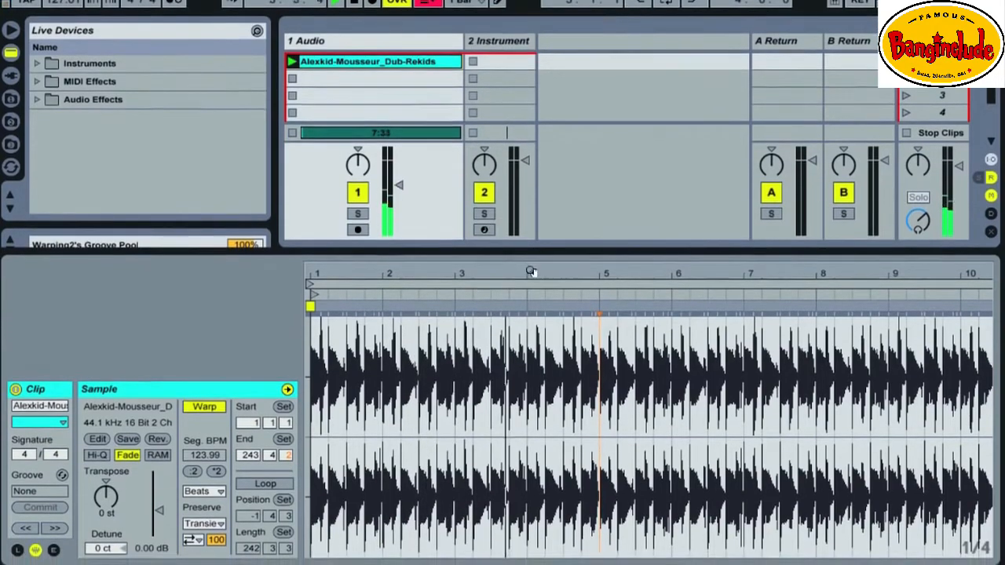
# Find the kick nearest bar 225 towards the end of the track and select its transient
pyautogui.moveTo(531, 287); pyautogui.dragTo(540, 263)
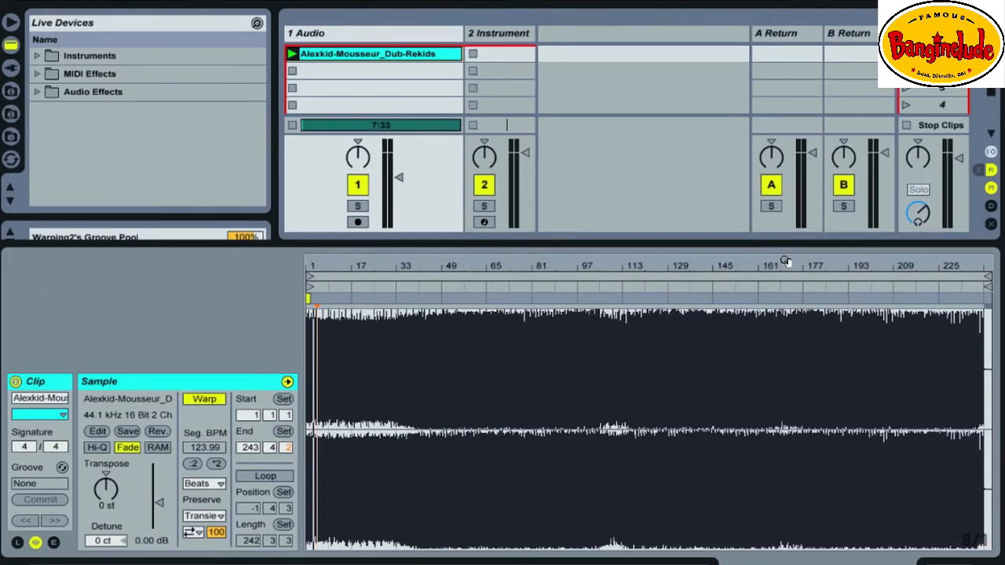
pyautogui.moveTo(950, 270)
pyautogui.mouseDown()
pyautogui.moveTo(938, 273)
pyautogui.moveTo(950, 269)
pyautogui.mouseUp()
pyautogui.moveTo(802, 265); pyautogui.dragTo(712, 263)
pyautogui.moveTo(613, 234)
pyautogui.mouseDown()
pyautogui.moveTo(639, 220)
pyautogui.moveTo(613, 231)
pyautogui.mouseUp()
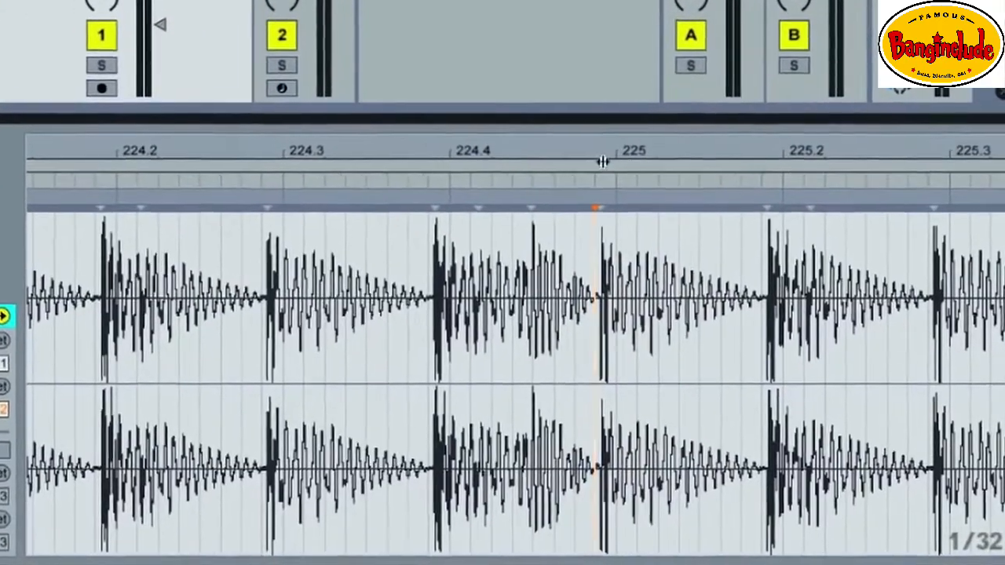
pyautogui.moveTo(618, 184); pyautogui.dragTo(634, 209)
pyautogui.click(640, 215)
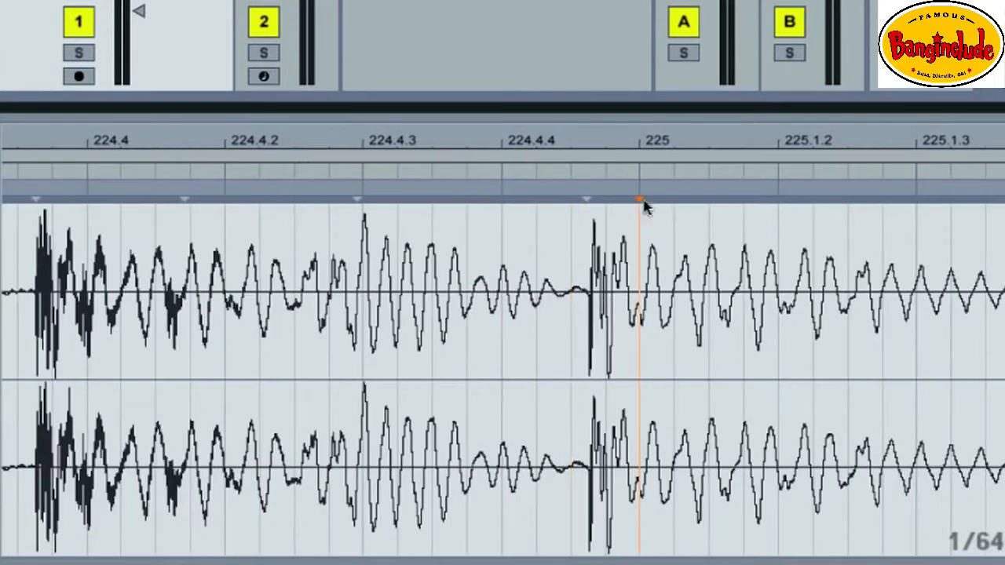
pyautogui.click(588, 229)
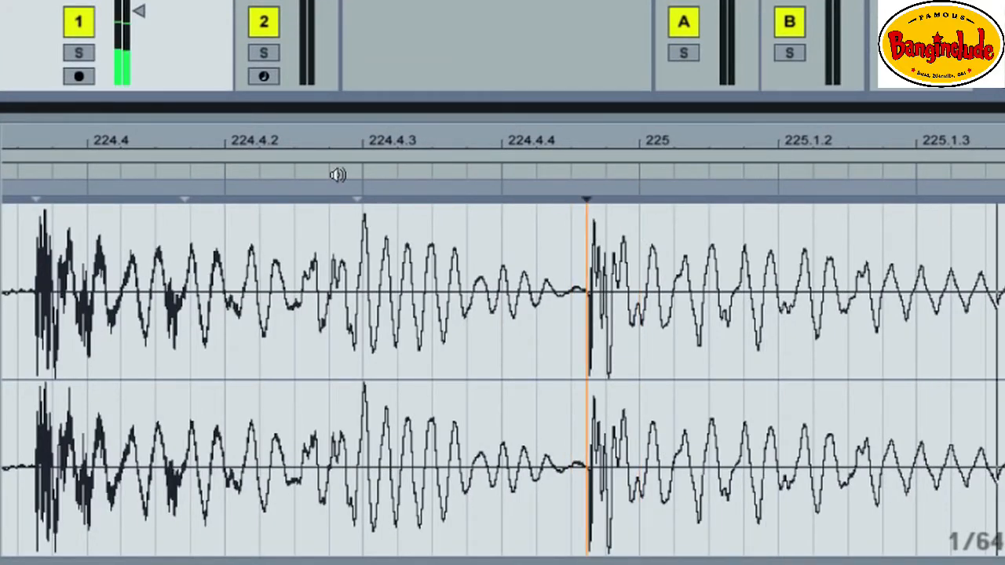
# Refine the marker's position so it sits exactly at the onset of the kick just before bar 225
pyautogui.moveTo(494, 139); pyautogui.dragTo(503, 141)
pyautogui.click(508, 222)
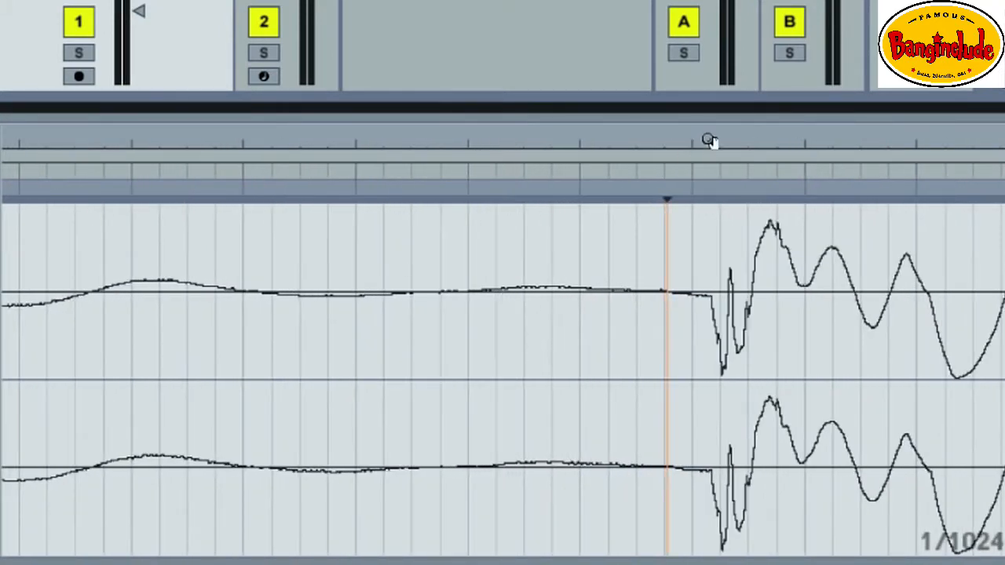
pyautogui.moveTo(709, 142); pyautogui.dragTo(709, 146)
pyautogui.click(606, 269)
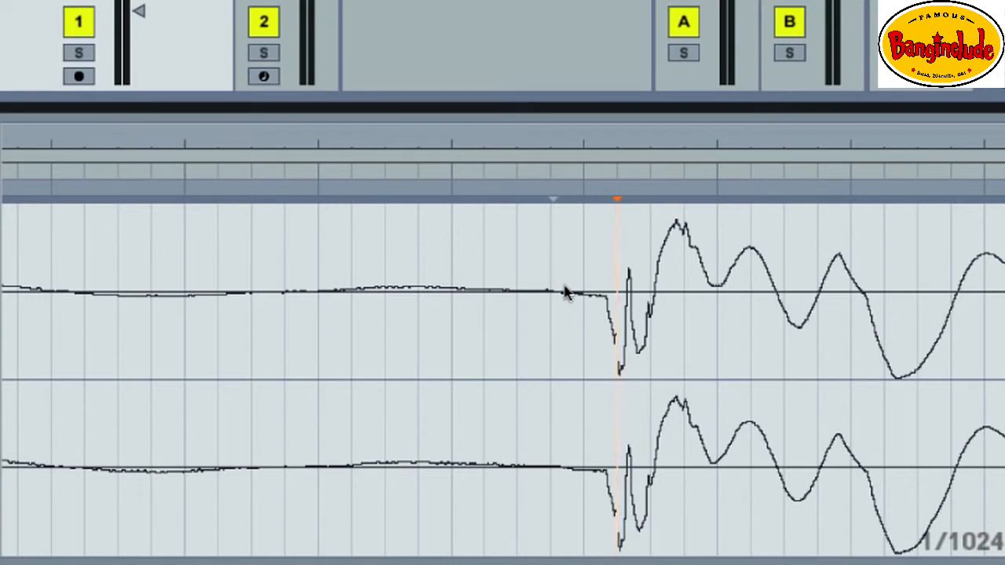
pyautogui.click(552, 189)
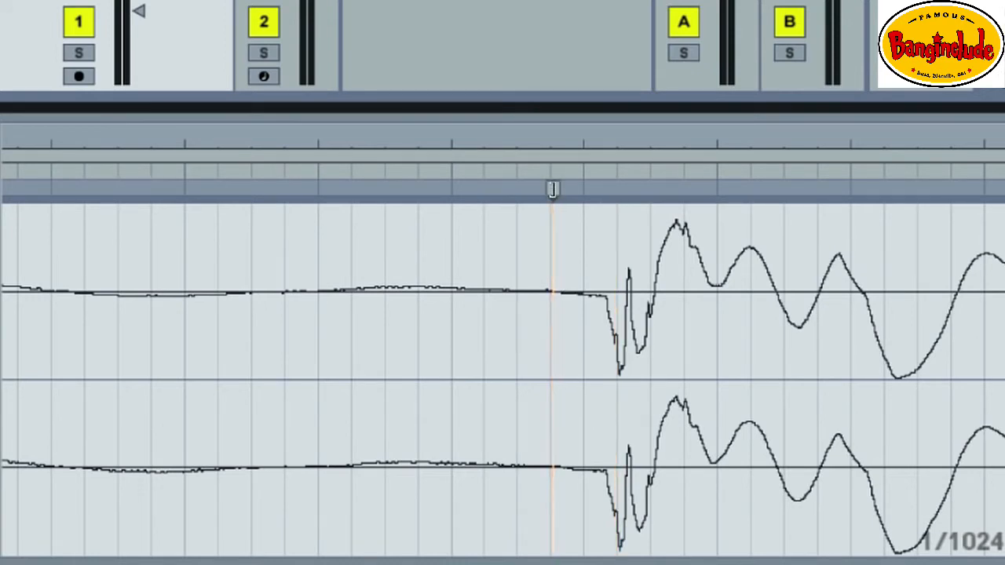
pyautogui.click(600, 189)
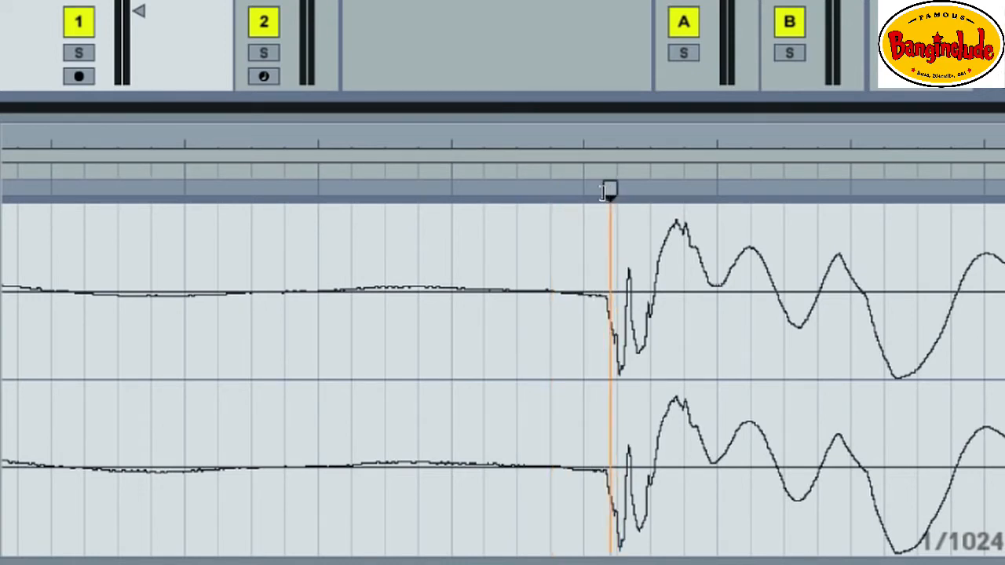
pyautogui.click(565, 189)
pyautogui.click(581, 190)
pyautogui.moveTo(582, 189); pyautogui.dragTo(348, 190)
pyautogui.hscroll(3, 384, 237)
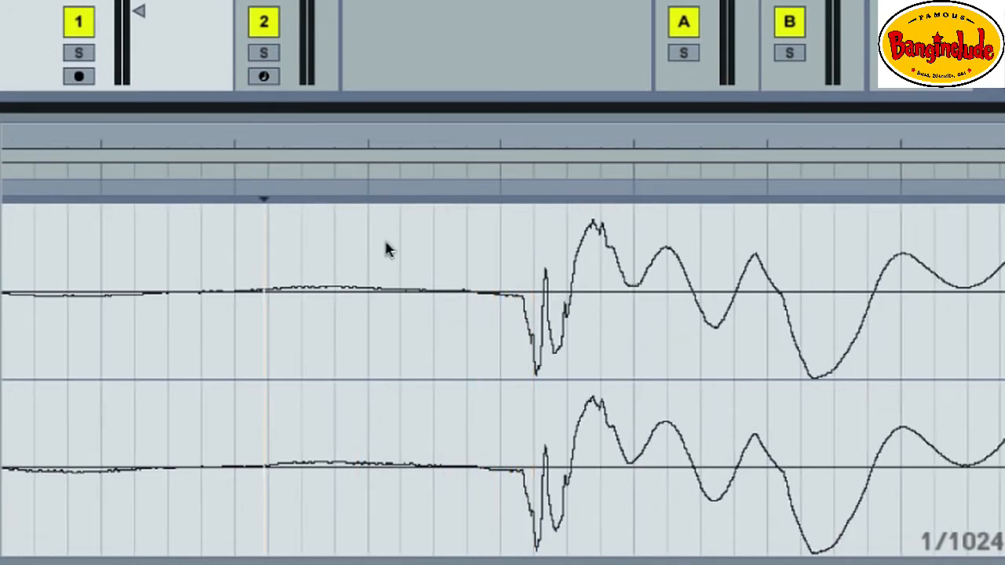
pyautogui.click(246, 211)
pyautogui.moveTo(210, 192); pyautogui.dragTo(467, 194)
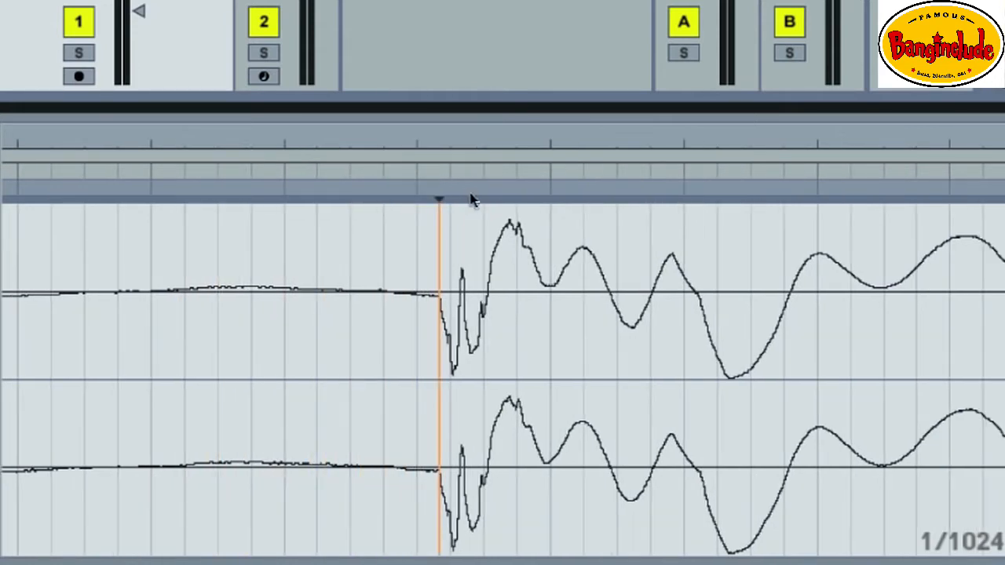
# Move the kick's warp marker onto the bar 225 grid line and check the alignment up close
pyautogui.moveTo(465, 144)
pyautogui.mouseDown()
pyautogui.moveTo(463, 124)
pyautogui.moveTo(465, 144)
pyautogui.mouseUp()
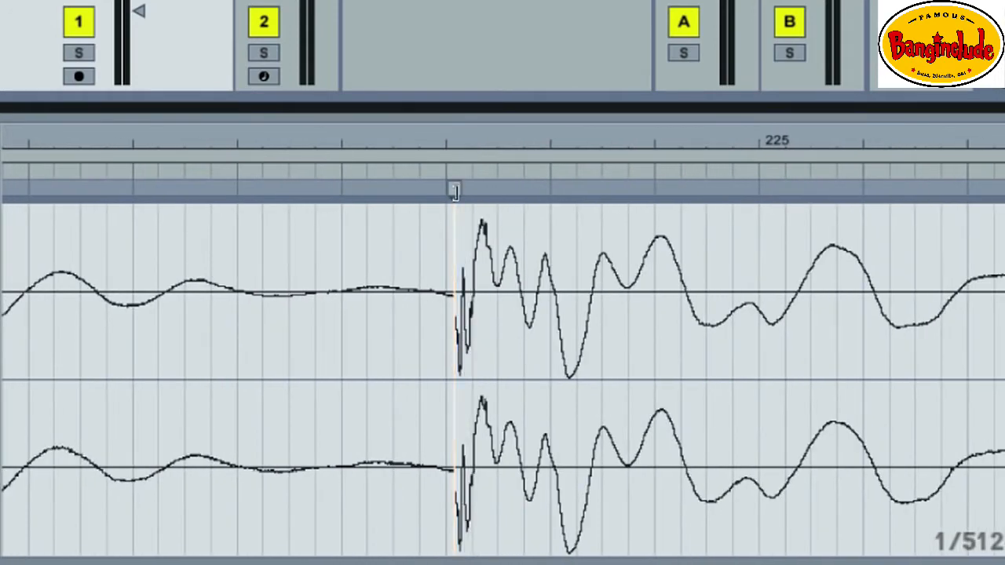
pyautogui.moveTo(455, 189); pyautogui.dragTo(757, 193)
pyautogui.hscroll(6, 697, 249)
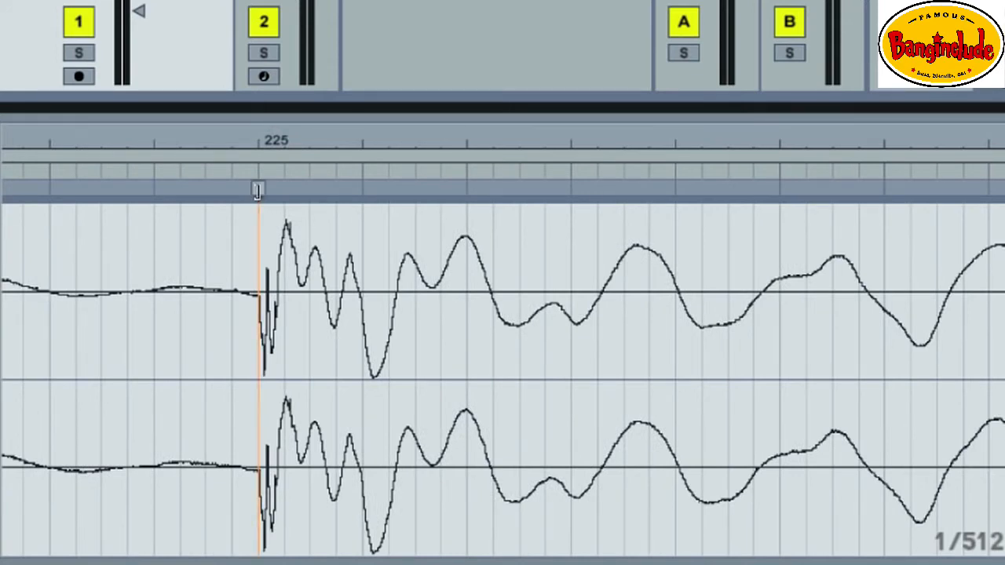
pyautogui.moveTo(258, 132); pyautogui.dragTo(259, 228)
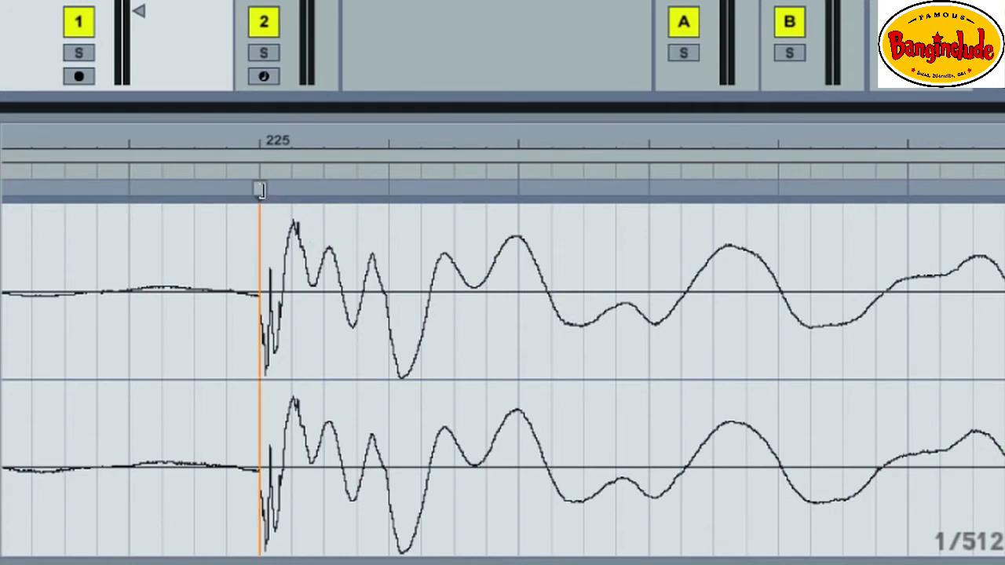
pyautogui.moveTo(267, 145); pyautogui.dragTo(175, 201)
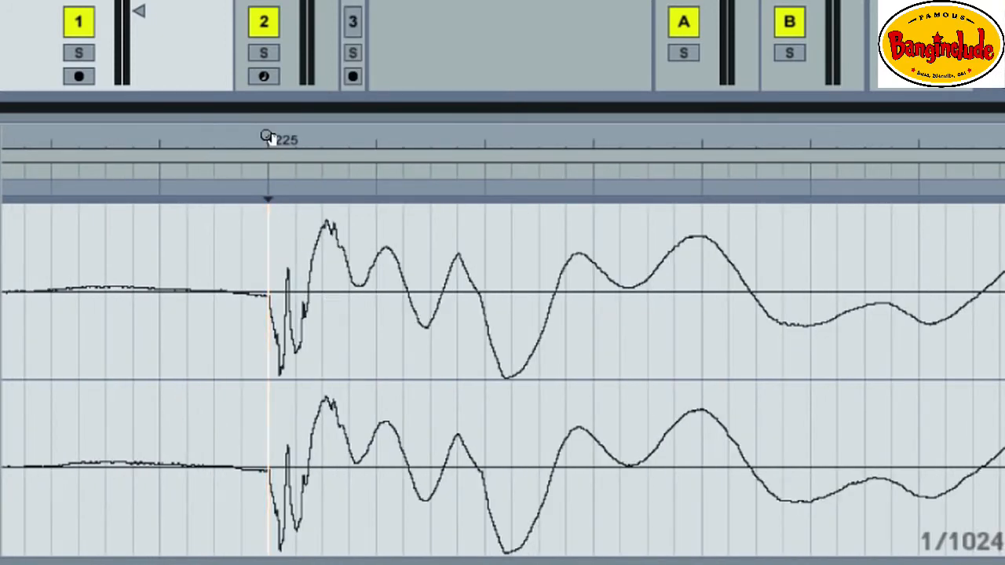
pyautogui.moveTo(268, 137); pyautogui.dragTo(268, 134)
# Check how the kick at bar 81 lines up with the grid in the middle of the track
pyautogui.moveTo(463, 135); pyautogui.dragTo(367, 128)
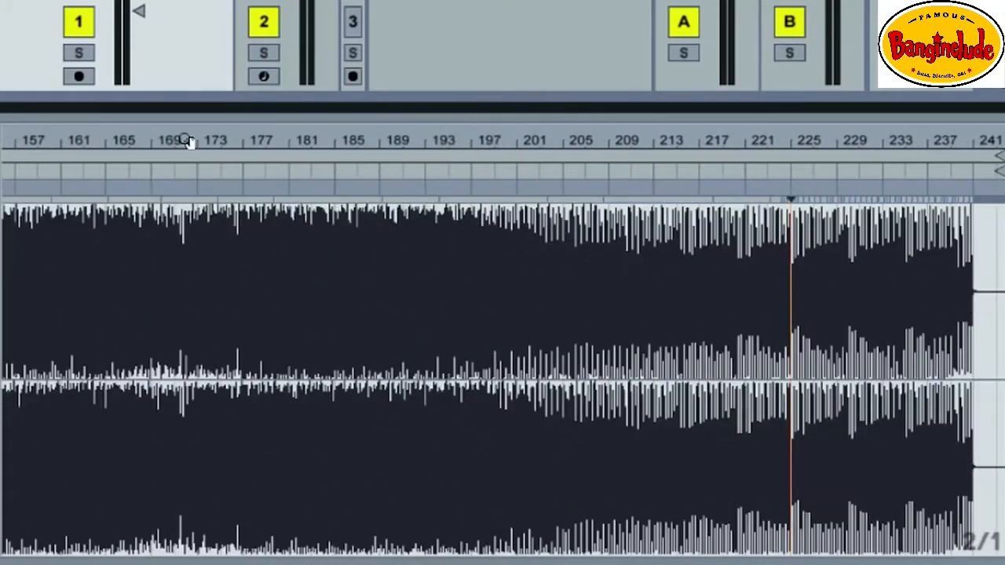
pyautogui.moveTo(186, 140); pyautogui.dragTo(99, 142)
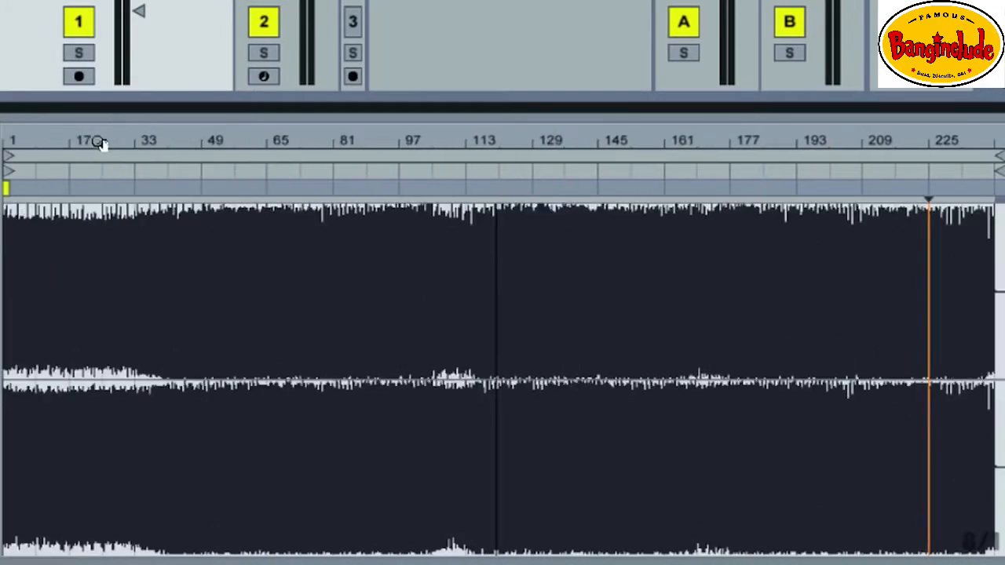
pyautogui.moveTo(273, 139); pyautogui.dragTo(375, 154)
pyautogui.click(248, 315)
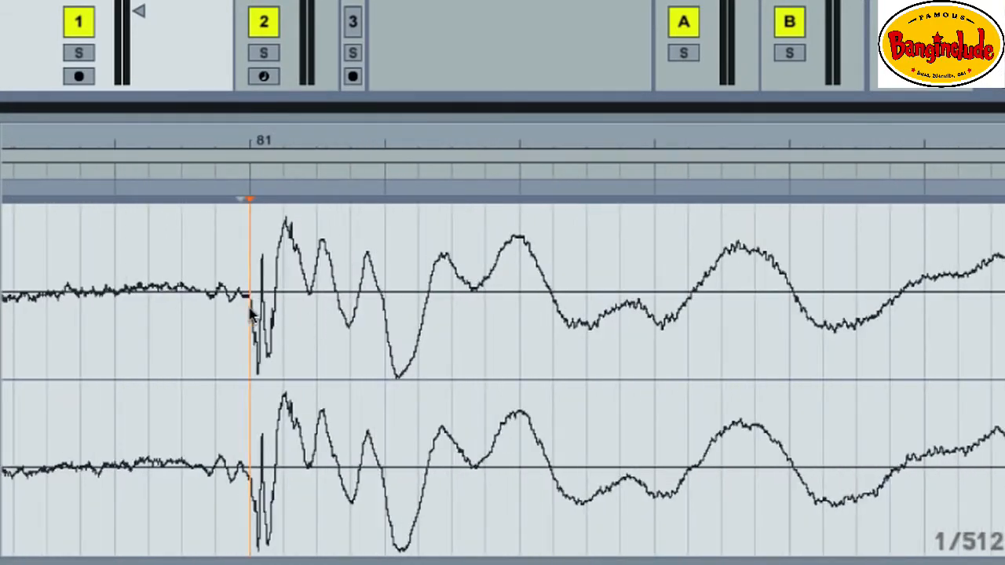
pyautogui.moveTo(303, 135)
pyautogui.mouseDown()
pyautogui.moveTo(321, 90)
pyautogui.moveTo(304, 82)
pyautogui.moveTo(306, 139)
pyautogui.mouseUp()
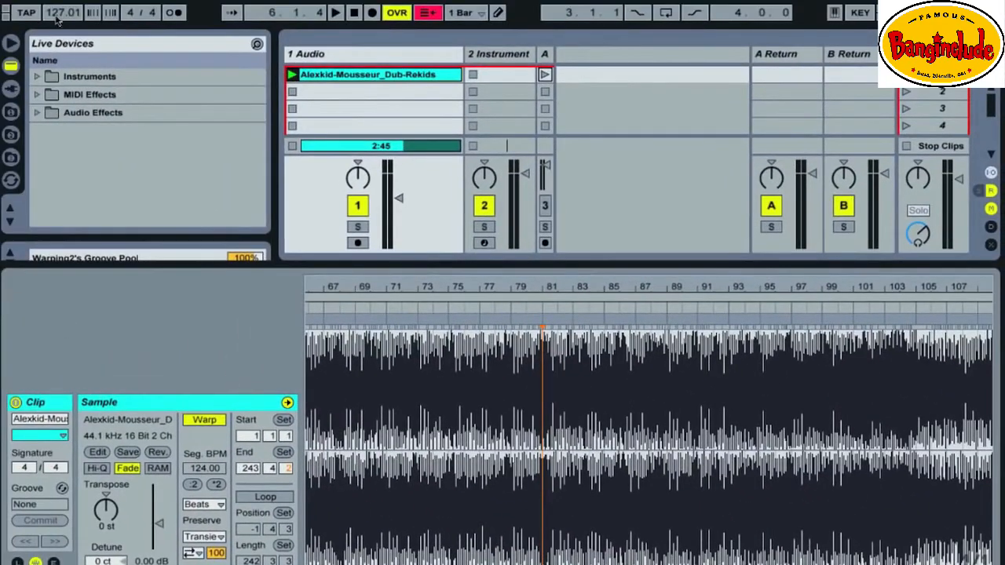
# Set the project tempo to 124.00 BPM, matching the clip's segment tempo
pyautogui.click(58, 15)
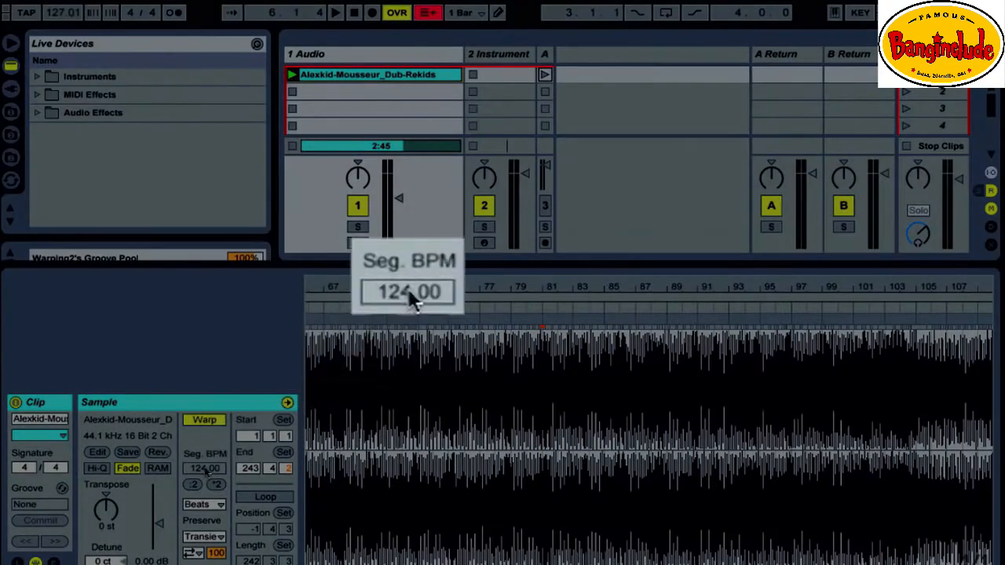
pyautogui.write('12')
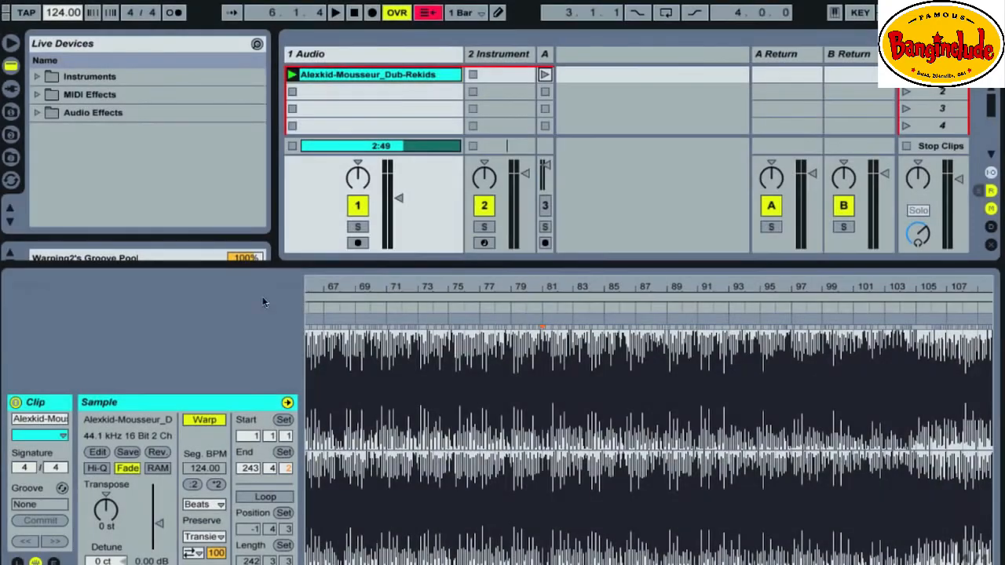
pyautogui.moveTo(431, 287); pyautogui.dragTo(405, 273)
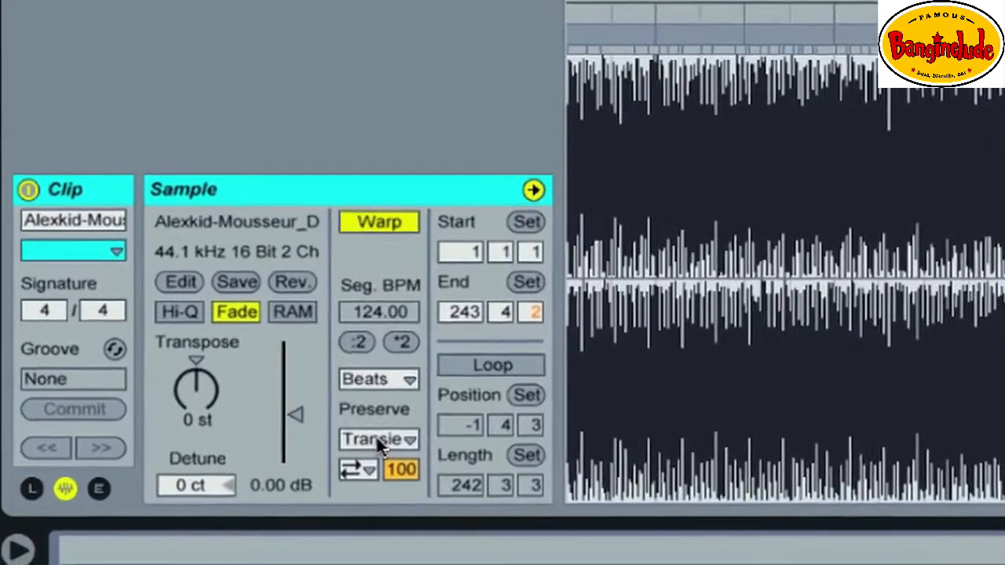
# Set the Beats warp mode to preserve 1/8 instead of transients
pyautogui.click(379, 441)
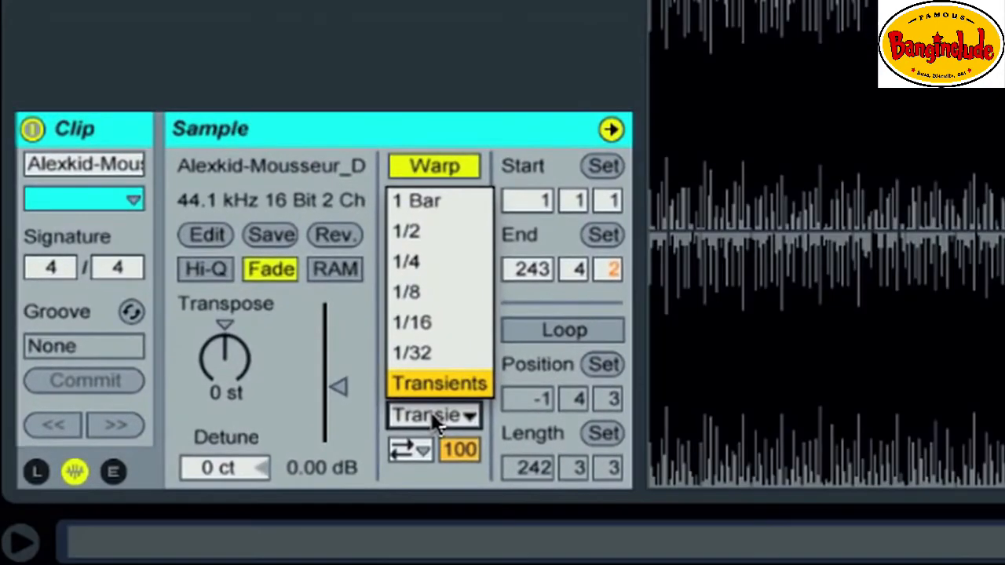
pyautogui.click(378, 441)
pyautogui.click(378, 441)
pyautogui.click(431, 412)
pyautogui.click(427, 423)
pyautogui.click(426, 295)
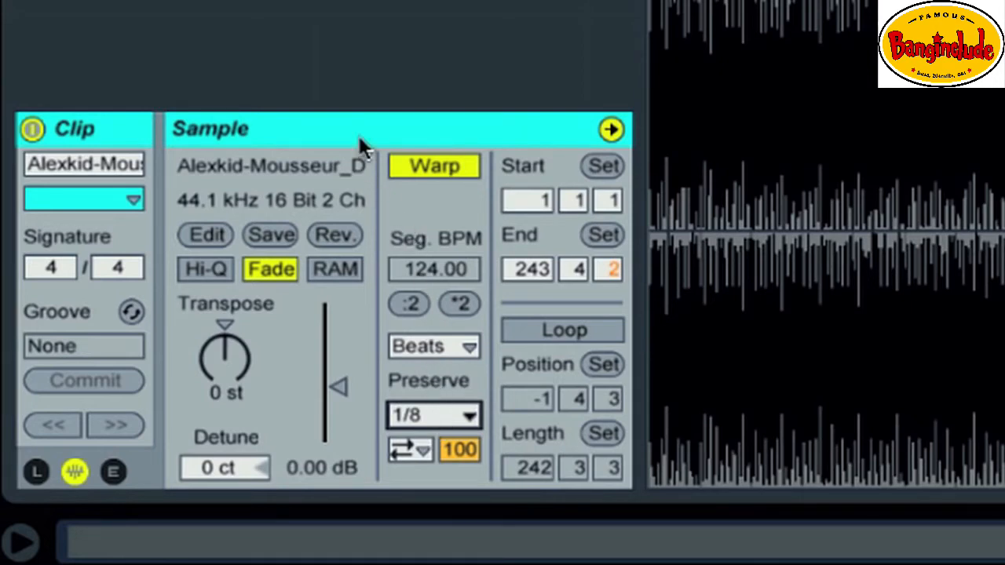
# Look through the Preserve options available for the clip's Beats warp mode
pyautogui.click(443, 417)
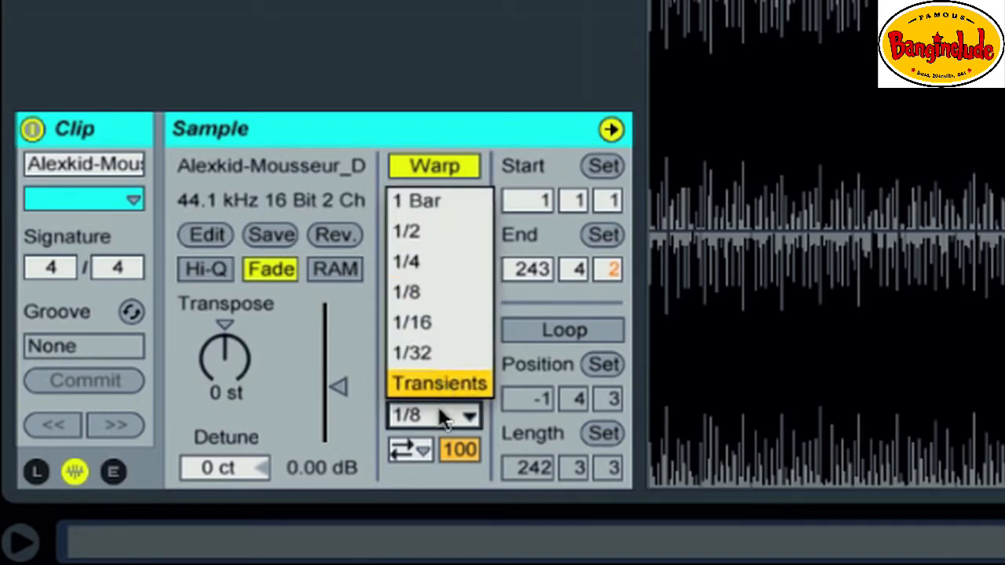
pyautogui.click(444, 414)
pyautogui.click(445, 413)
pyautogui.click(444, 416)
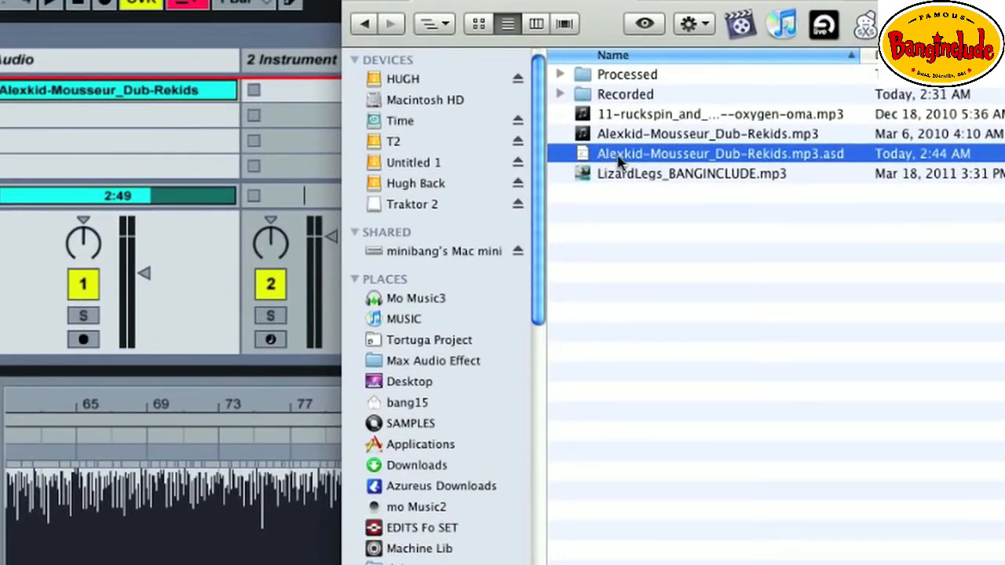
# Switch to Finder and compare the Alexkid-Mousseur_Dub-Rekids.mp3 track with its matching .mp3.asd analysis file
pyautogui.click(646, 154)
pyautogui.press('Return')
pyautogui.click(694, 135)
pyautogui.click(651, 157)
pyautogui.click(651, 136)
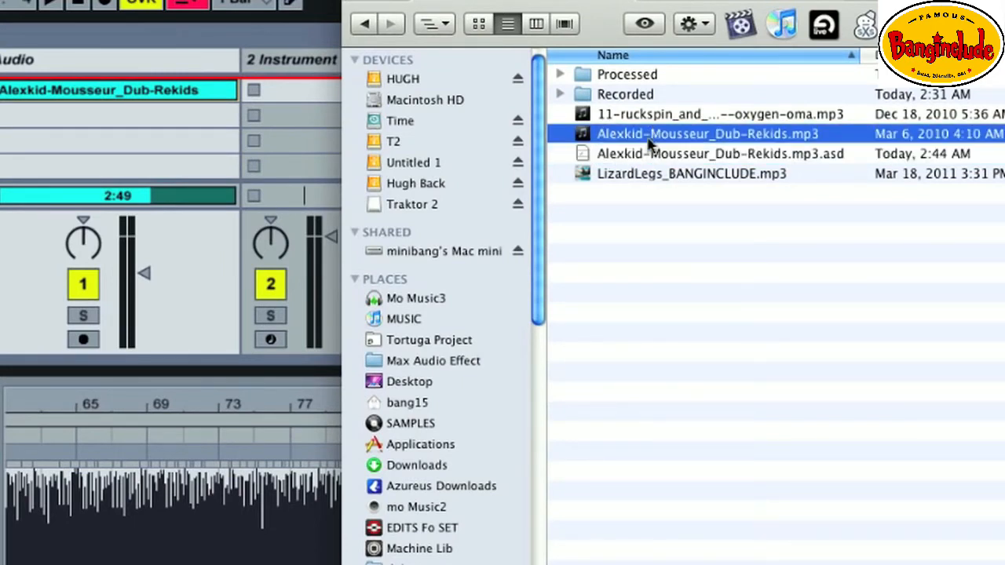
pyautogui.click(648, 155)
pyautogui.click(638, 135)
pyautogui.click(642, 155)
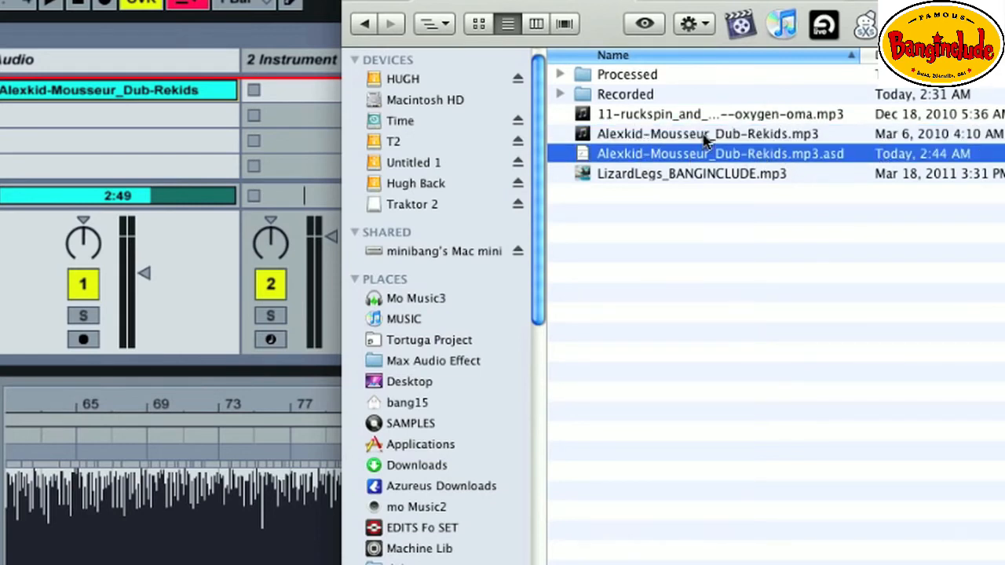
pyautogui.click(703, 136)
pyautogui.click(712, 154)
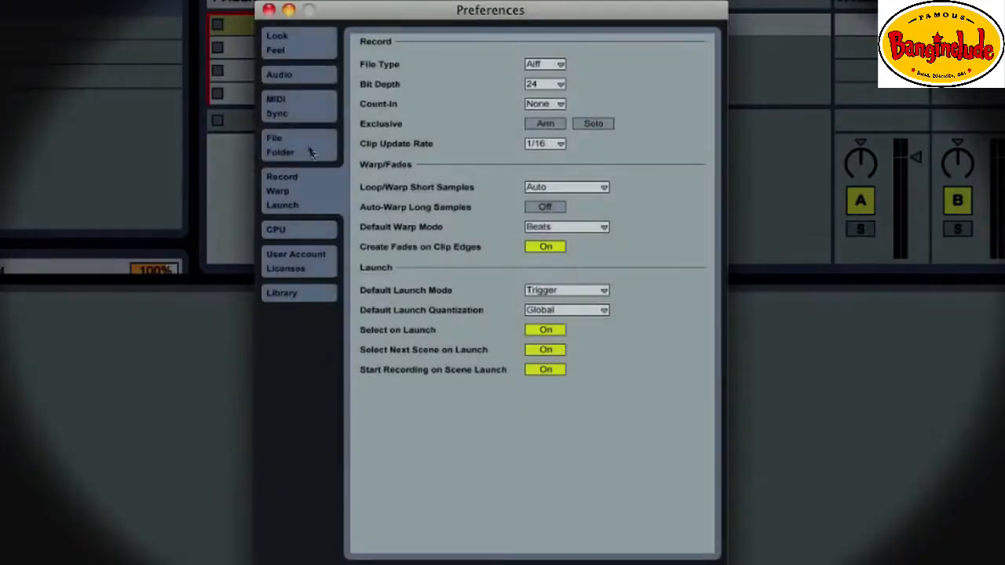
# Make sure Auto-Warp Long Samples is off in Live's record and warp preferences
pyautogui.click(540, 207)
pyautogui.click(543, 209)
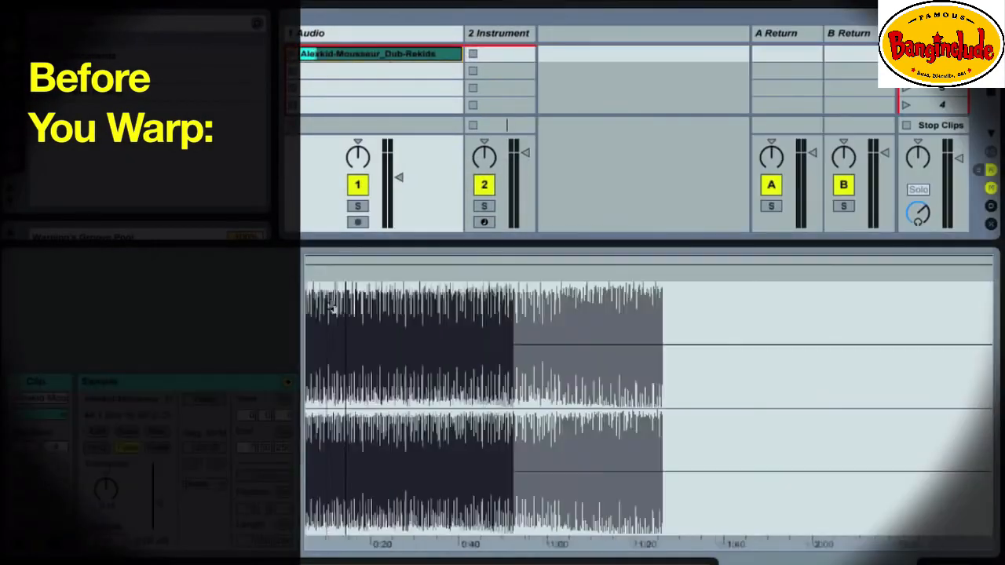
# Launch the Alexkid-Mousseur_Dub-Rekids clip and move its start marker onto the first kick of the waveform
pyautogui.click(292, 54)
pyautogui.moveTo(350, 303); pyautogui.dragTo(326, 288)
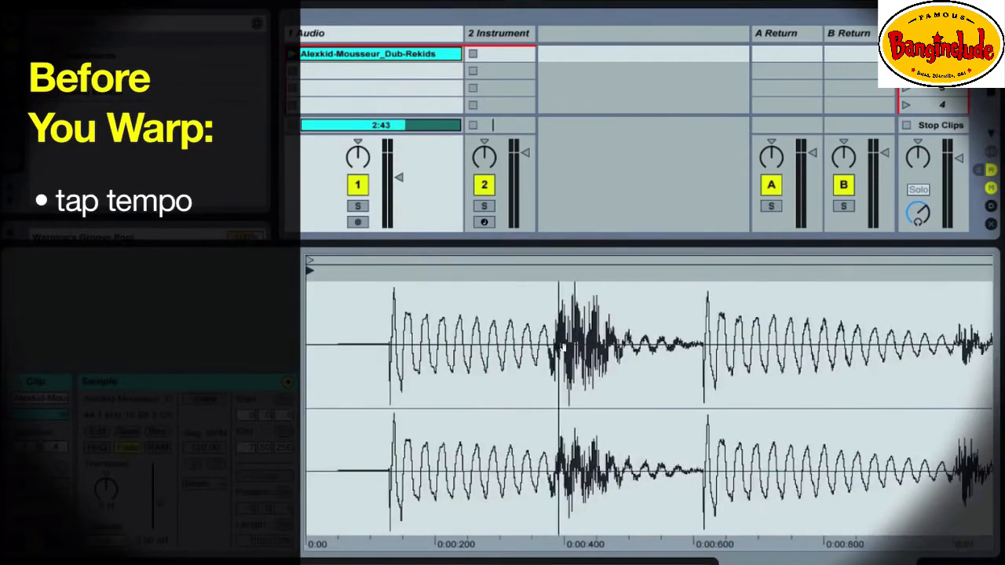
pyautogui.moveTo(374, 329); pyautogui.dragTo(374, 357)
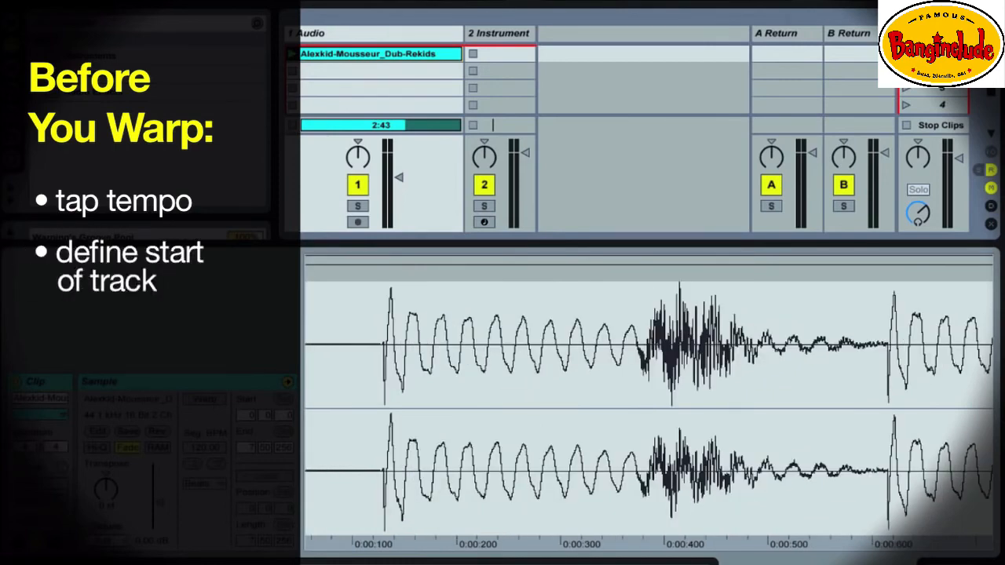
pyautogui.moveTo(440, 373); pyautogui.dragTo(553, 387)
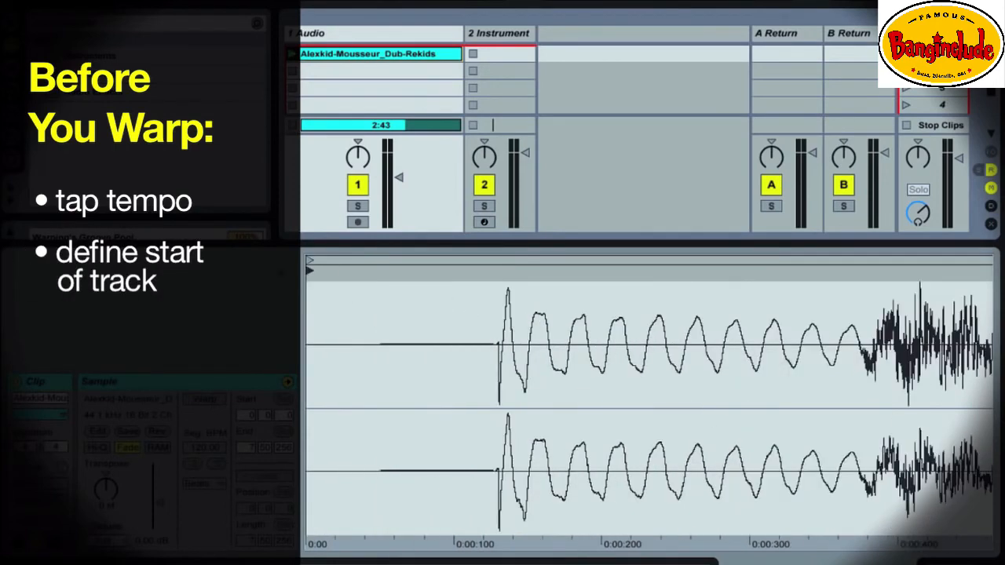
pyautogui.moveTo(309, 271)
pyautogui.mouseDown()
pyautogui.moveTo(497, 271)
pyautogui.moveTo(491, 299)
pyautogui.mouseUp()
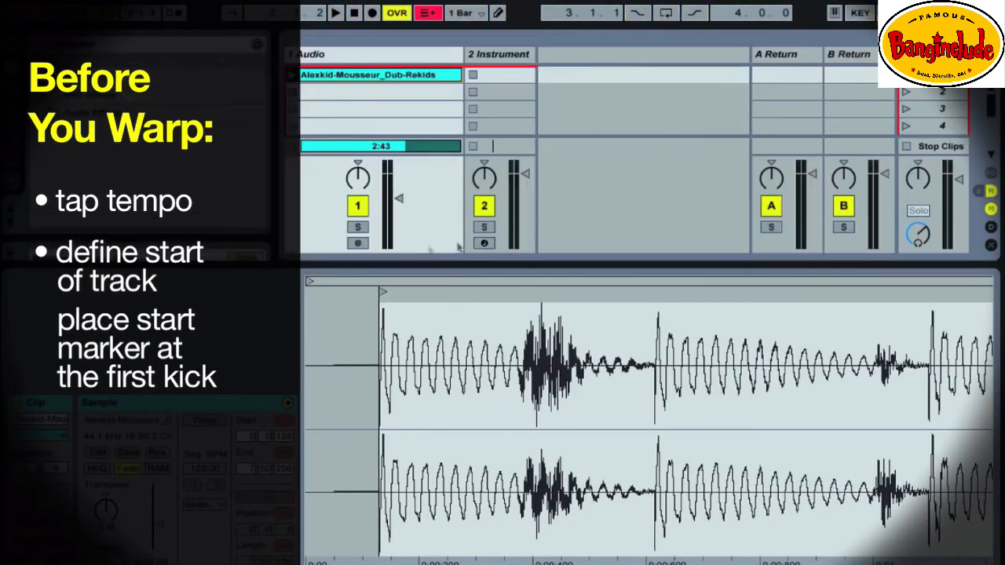
pyautogui.moveTo(367, 259)
pyautogui.mouseDown()
pyautogui.moveTo(367, 268)
pyautogui.moveTo(495, 308)
pyautogui.moveTo(525, 309)
pyautogui.moveTo(537, 281)
pyautogui.moveTo(594, 271)
pyautogui.moveTo(650, 314)
pyautogui.moveTo(652, 301)
pyautogui.mouseUp()
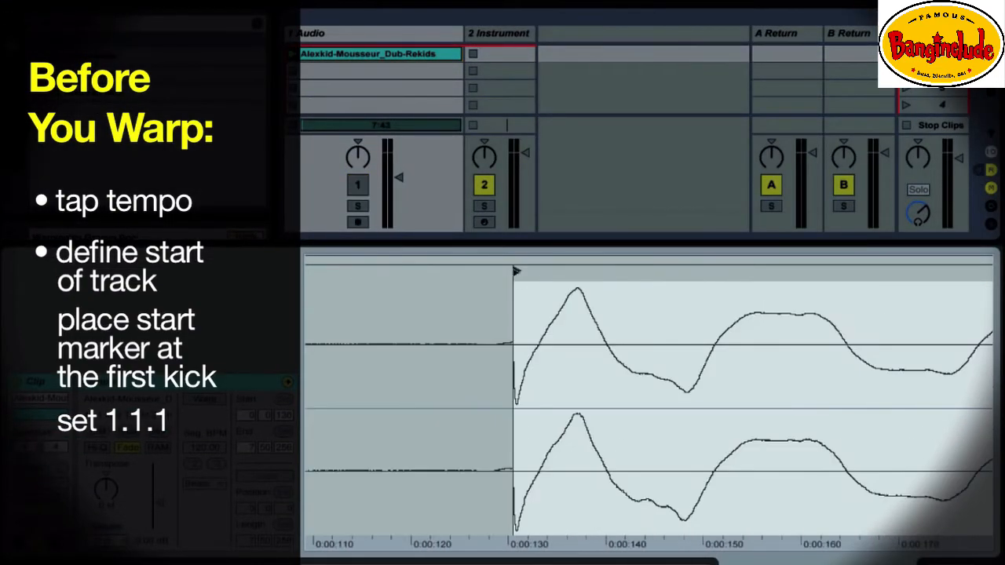
# Set 1.1.1 at the start marker on the first kick
pyautogui.rightClick(516, 271)
pyautogui.click(547, 285)
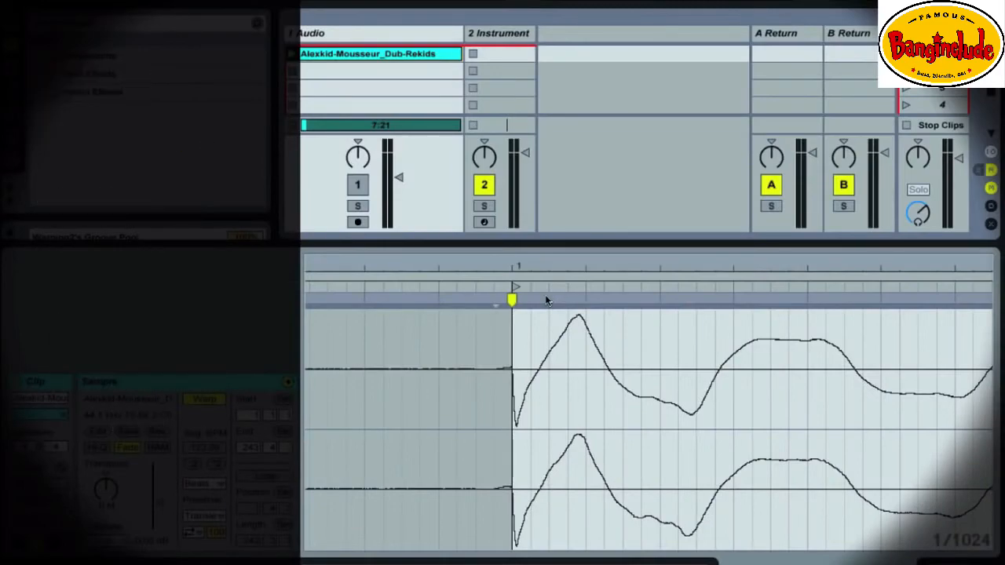
pyautogui.moveTo(517, 267); pyautogui.dragTo(517, 286)
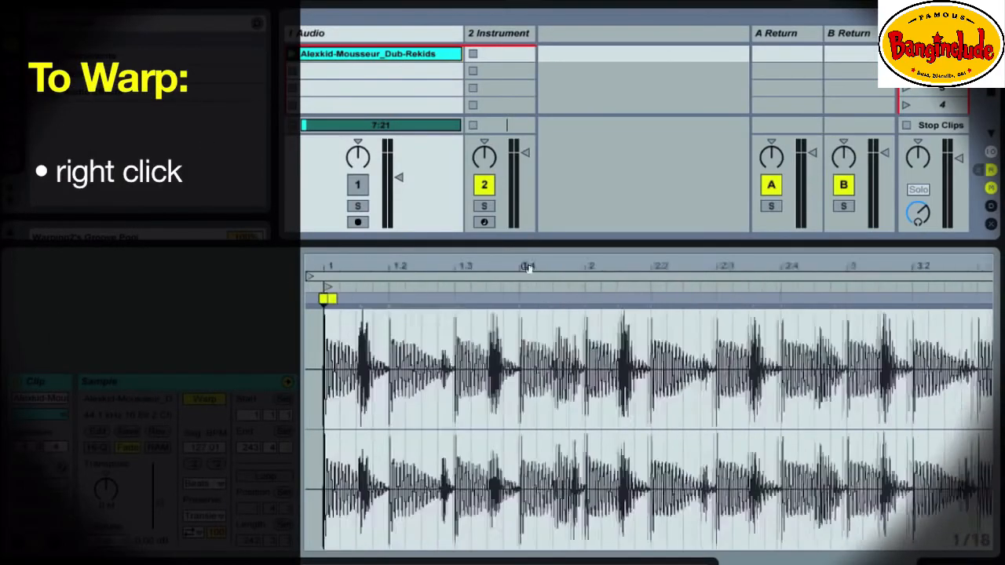
# Warp the clip straight from the first kick and play the opening bars to check them against the grid
pyautogui.moveTo(527, 268)
pyautogui.mouseDown()
pyautogui.moveTo(429, 271)
pyautogui.moveTo(471, 277)
pyautogui.moveTo(527, 264)
pyautogui.moveTo(392, 264)
pyautogui.moveTo(392, 256)
pyautogui.mouseUp()
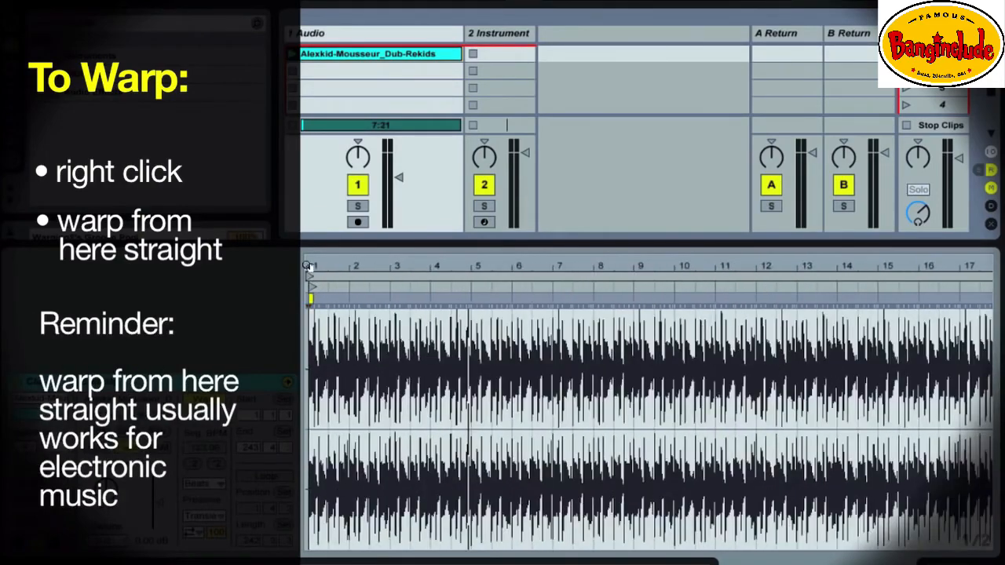
pyautogui.moveTo(434, 265); pyautogui.dragTo(513, 266)
pyautogui.click(511, 322)
pyautogui.moveTo(775, 261); pyautogui.dragTo(717, 262)
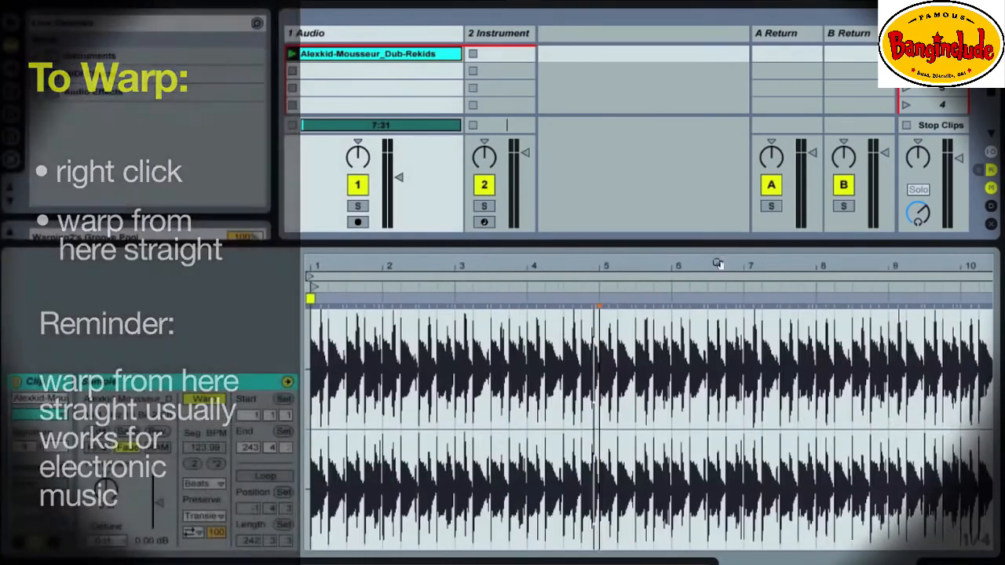
pyautogui.press('space')
pyautogui.press('space')
# Align the late kick near bar 225 by moving its transient onto the bar 225 grid line
pyautogui.moveTo(529, 264); pyautogui.dragTo(470, 265)
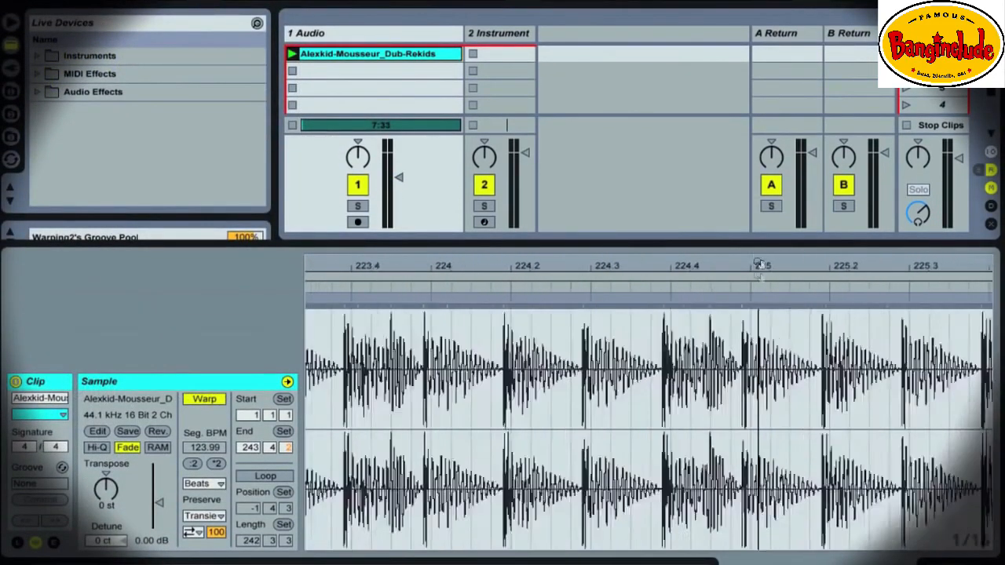
pyautogui.moveTo(759, 264)
pyautogui.mouseDown()
pyautogui.moveTo(643, 260)
pyautogui.moveTo(740, 265)
pyautogui.mouseUp()
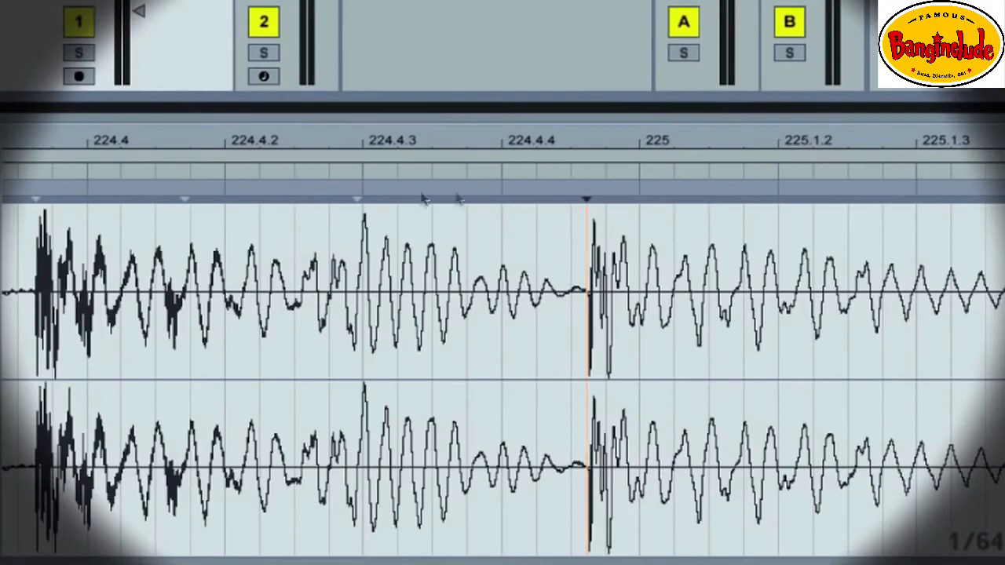
pyautogui.moveTo(424, 200)
pyautogui.mouseDown()
pyautogui.moveTo(502, 146)
pyautogui.moveTo(498, 157)
pyautogui.moveTo(554, 191)
pyautogui.moveTo(209, 191)
pyautogui.moveTo(759, 190)
pyautogui.mouseUp()
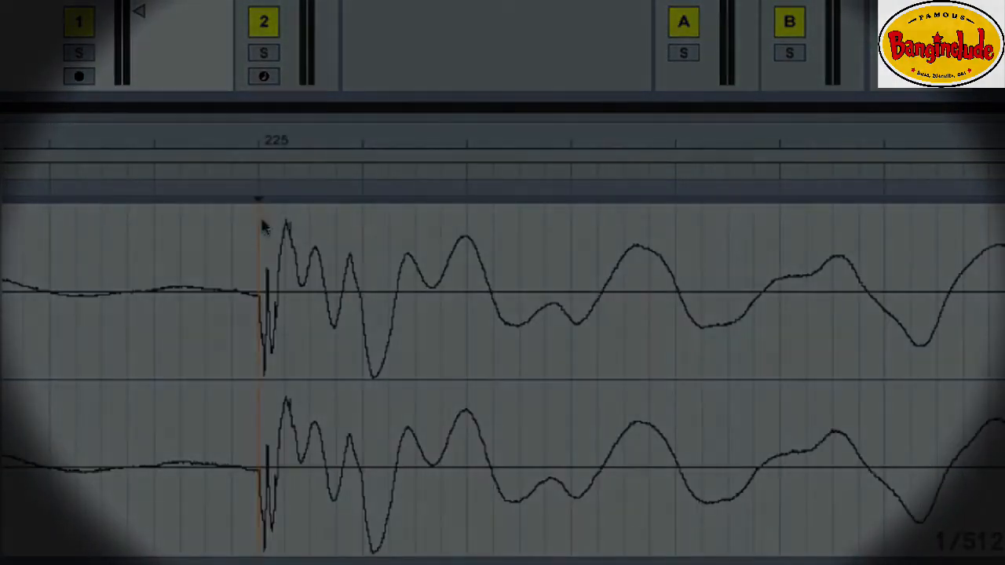